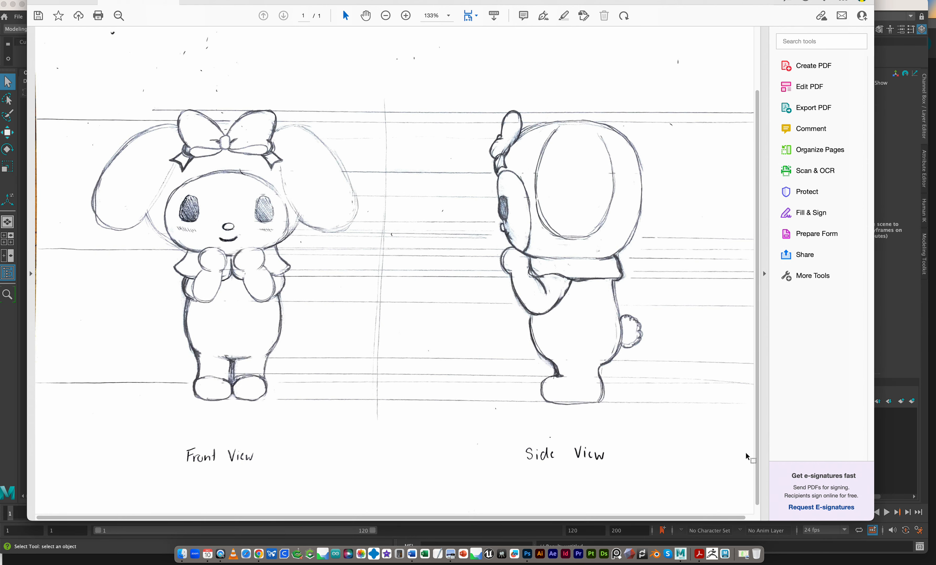
- Switch to Photoshop, create a 3128 × 1686 px document from the Clipboard preset and paste the copied character drawing
key(super+Tab)
key(super+Tab)
key(super+Tab)
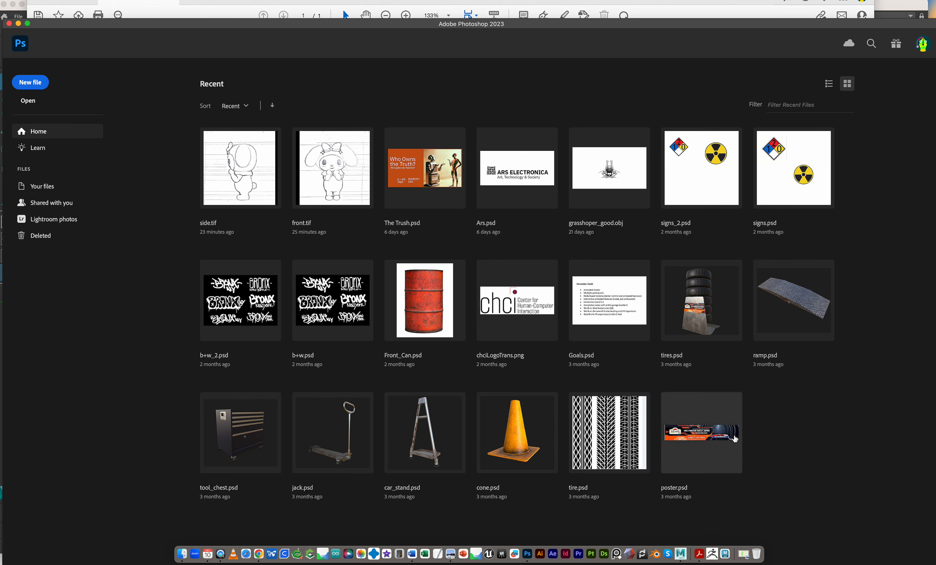
click(40, 82)
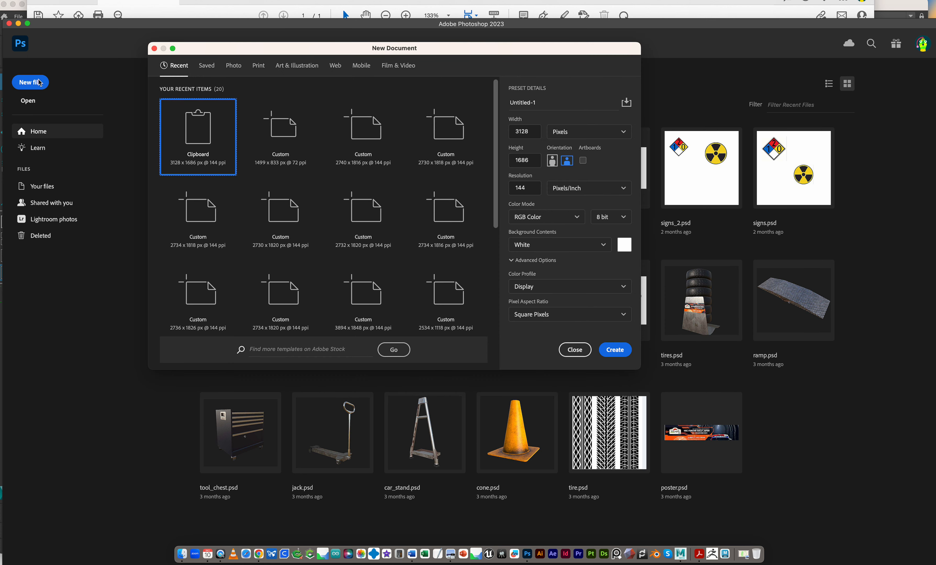
click(615, 350)
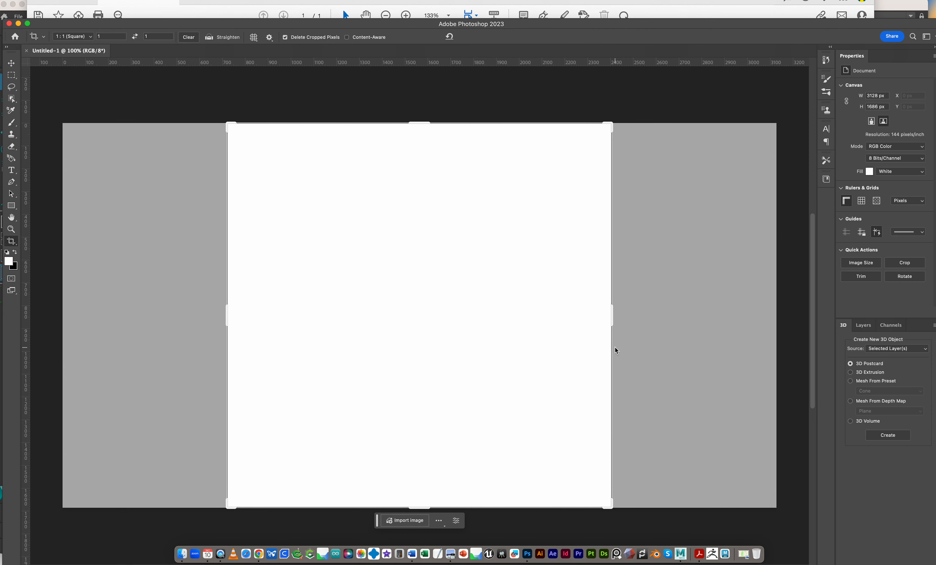
key(super+v)
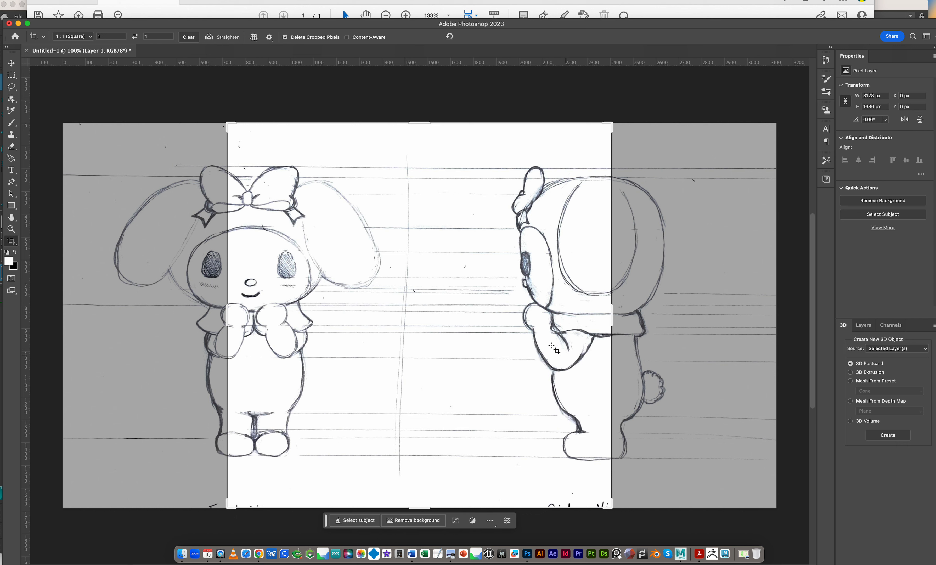
- Rotate the pasted drawing by about -0.46° with Free Transform to level its horizontal construction lines
click(11, 75)
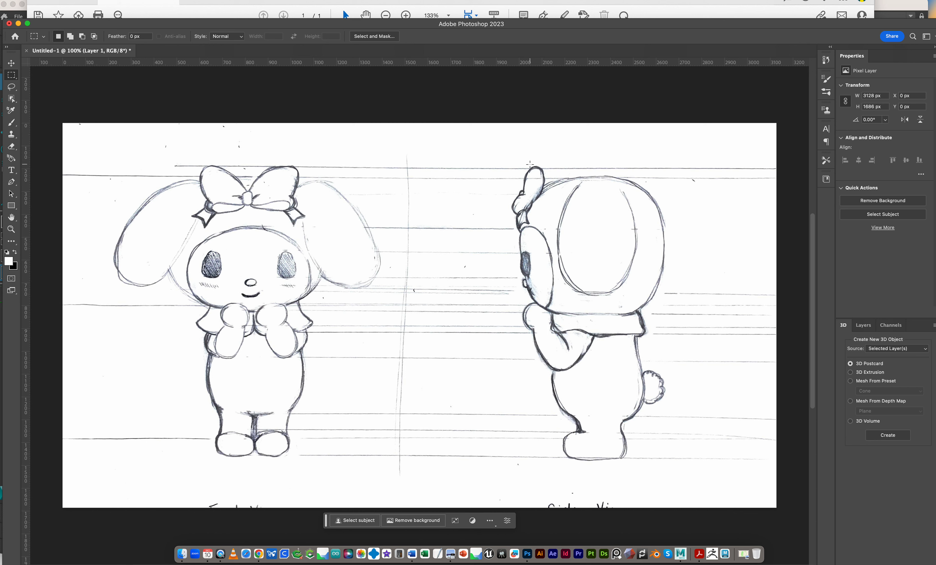
key(super+t)
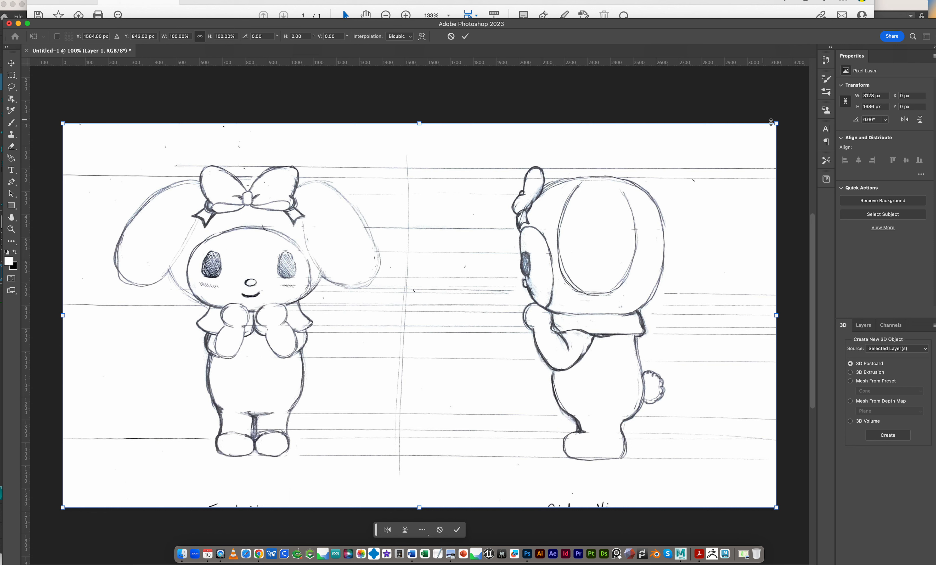
drag(786, 120, 785, 118)
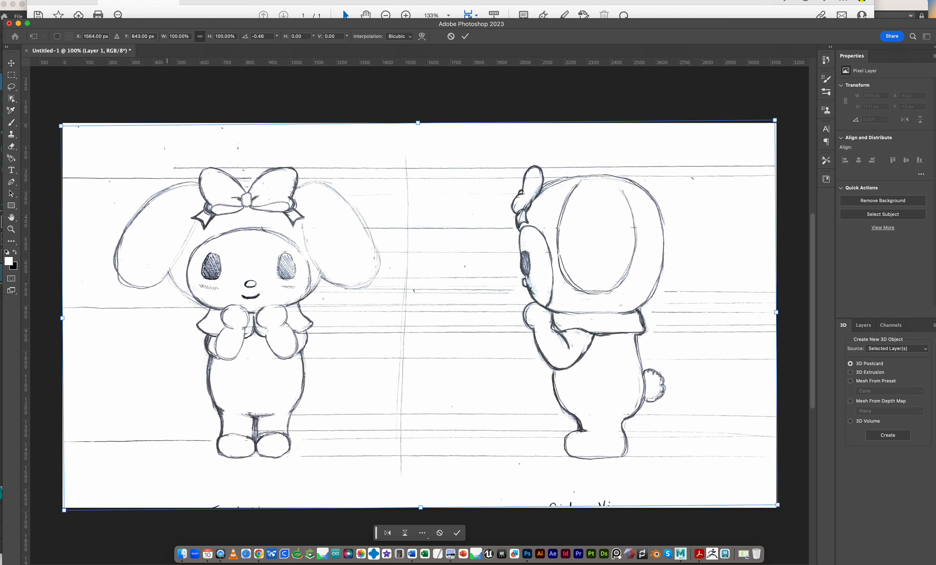
- Place horizontal guides at the top of the bow and the bottom of the feet, and apply the rotation
click(244, 0)
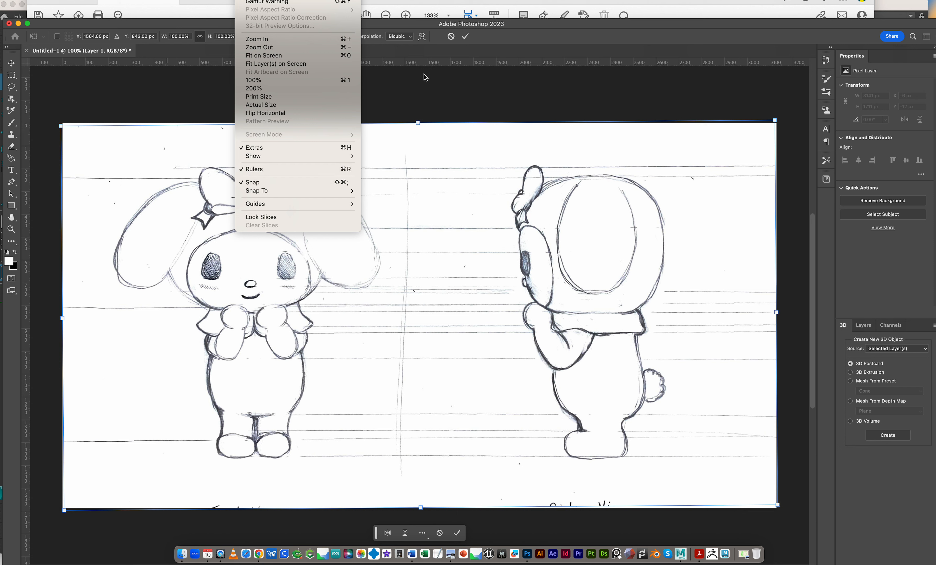
click(454, 190)
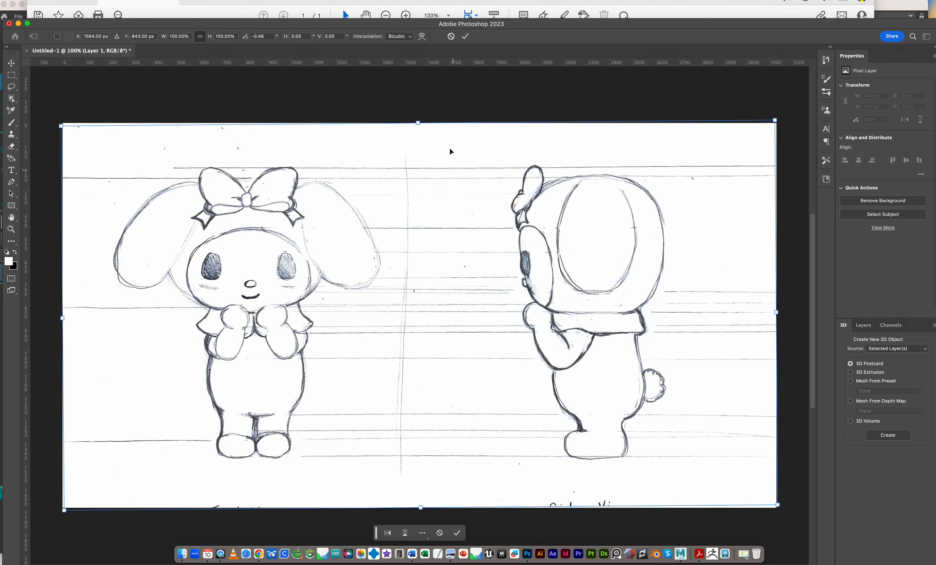
drag(430, 63, 431, 168)
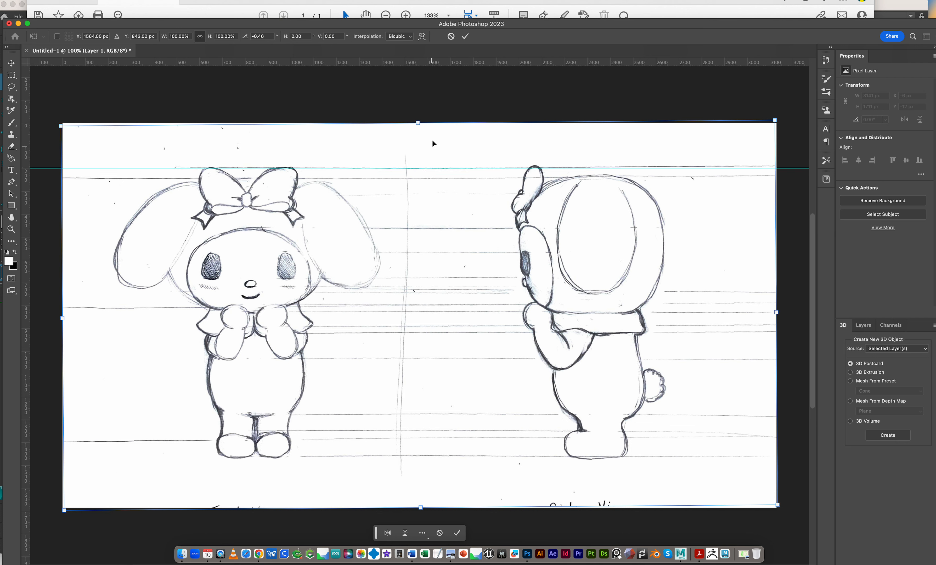
drag(430, 63, 420, 457)
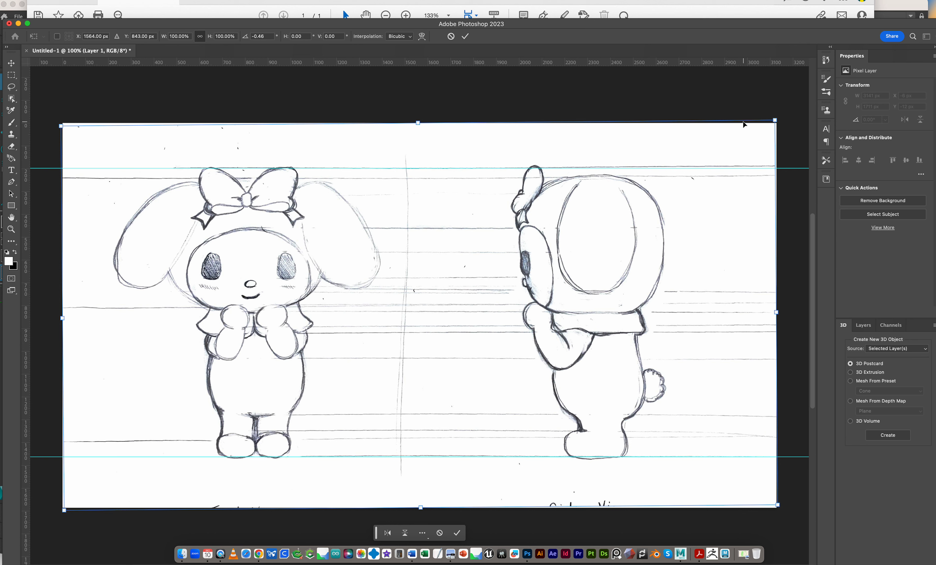
key(m)
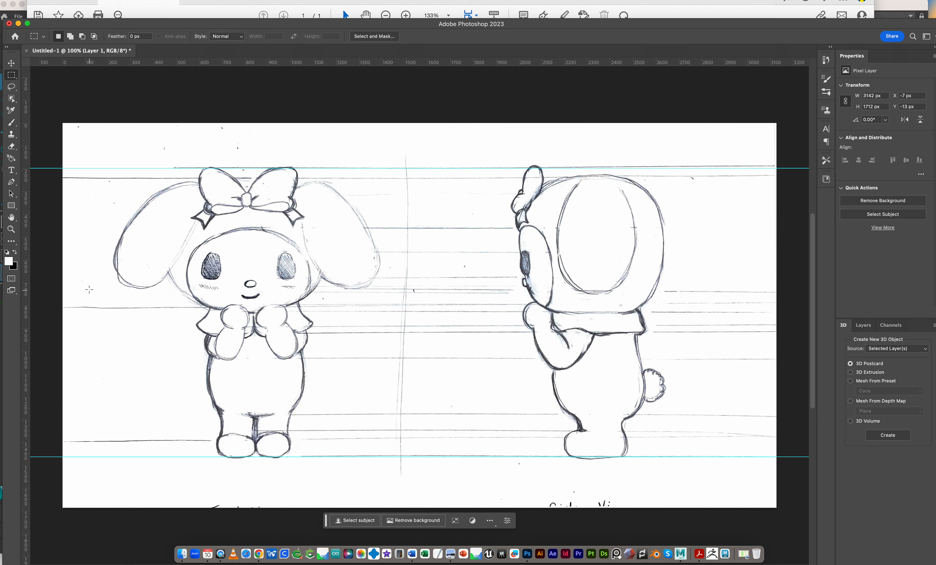
- Start a crop of the drawing with a 1:1 square ratio
key(c)
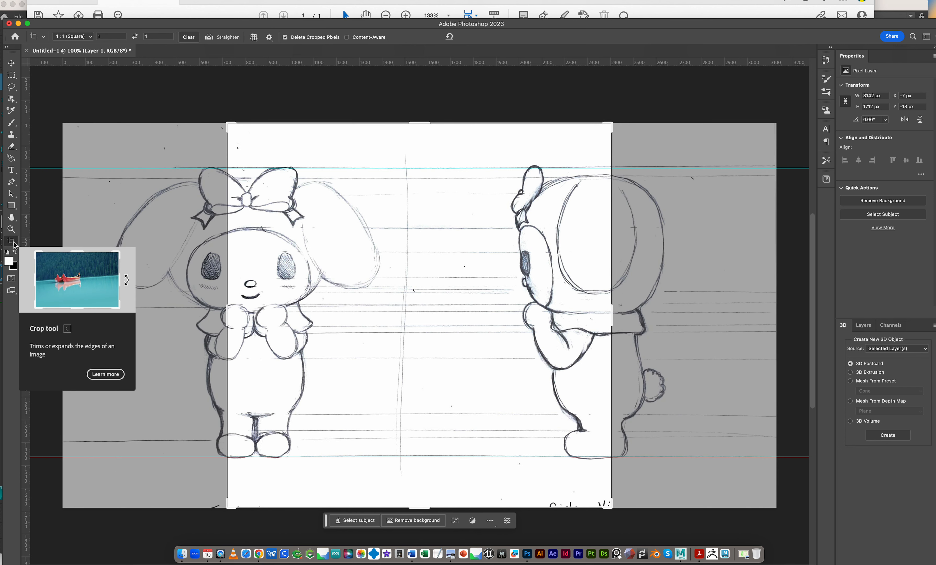
click(14, 244)
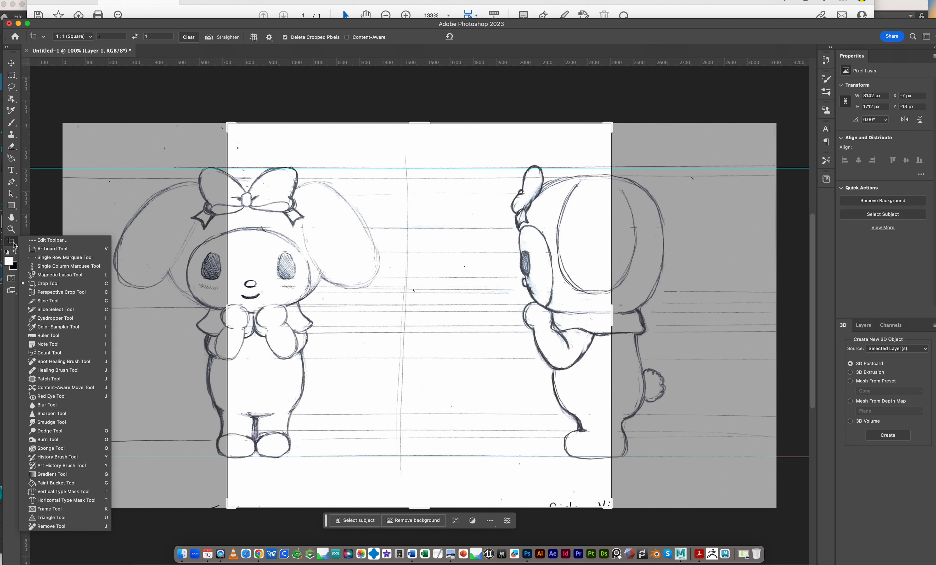
click(14, 246)
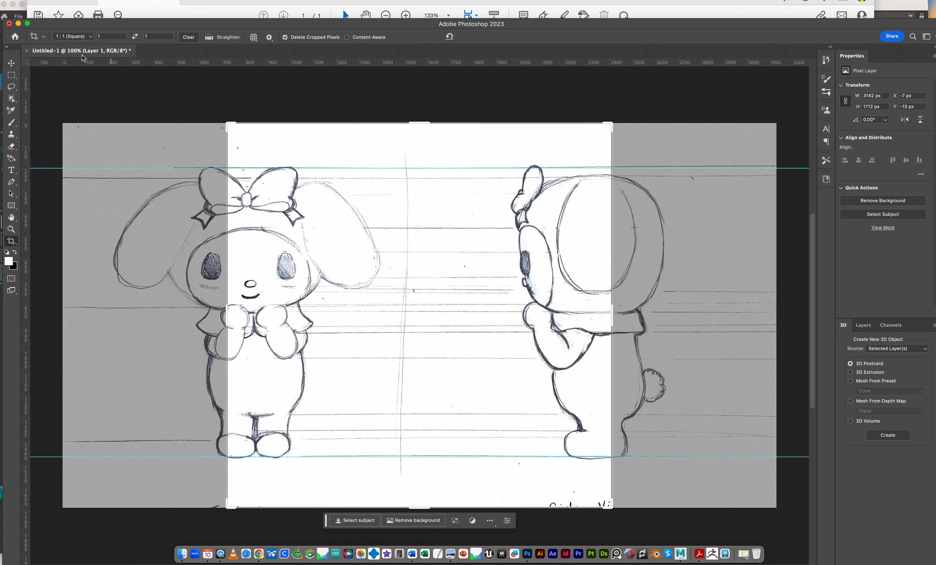
click(146, 37)
text(1)
drag(427, 314, 406, 310)
drag(332, 272, 331, 270)
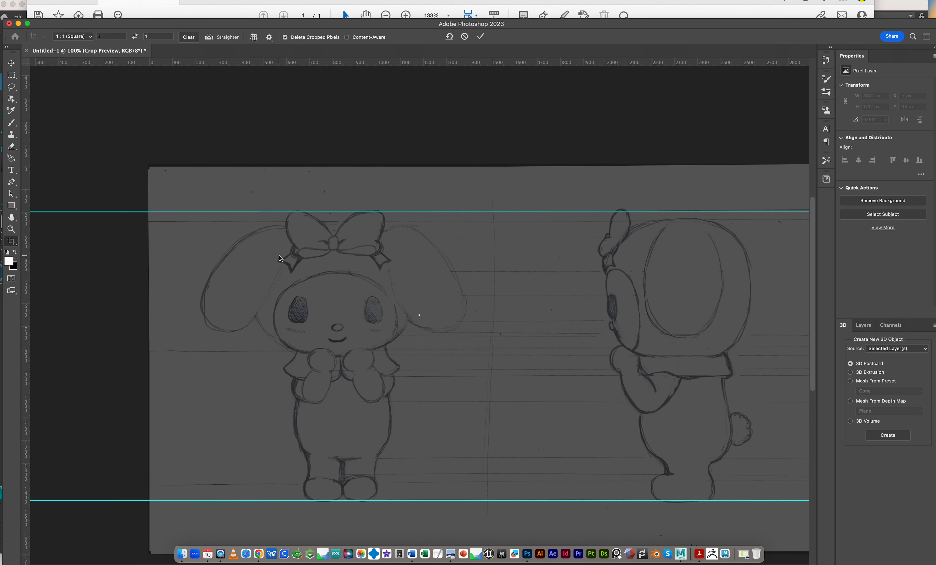
key(super+z)
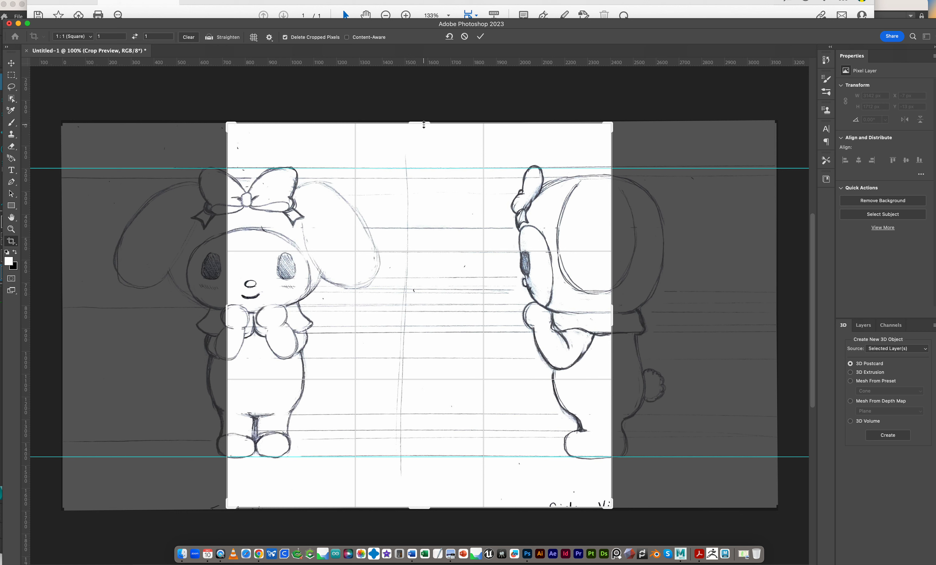
- Center the square crop area on the front-view character at full image height and apply the crop
drag(425, 130, 598, 128)
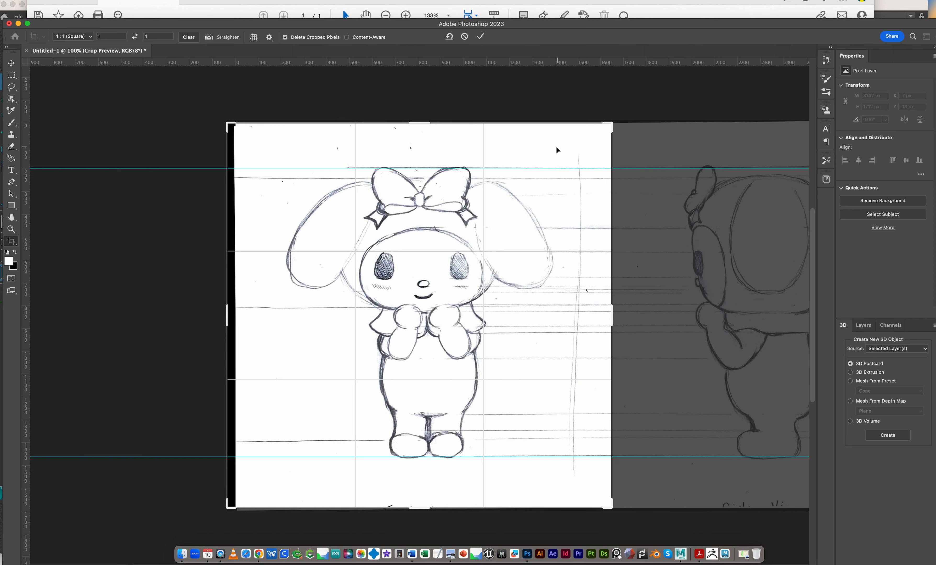
key(Return)
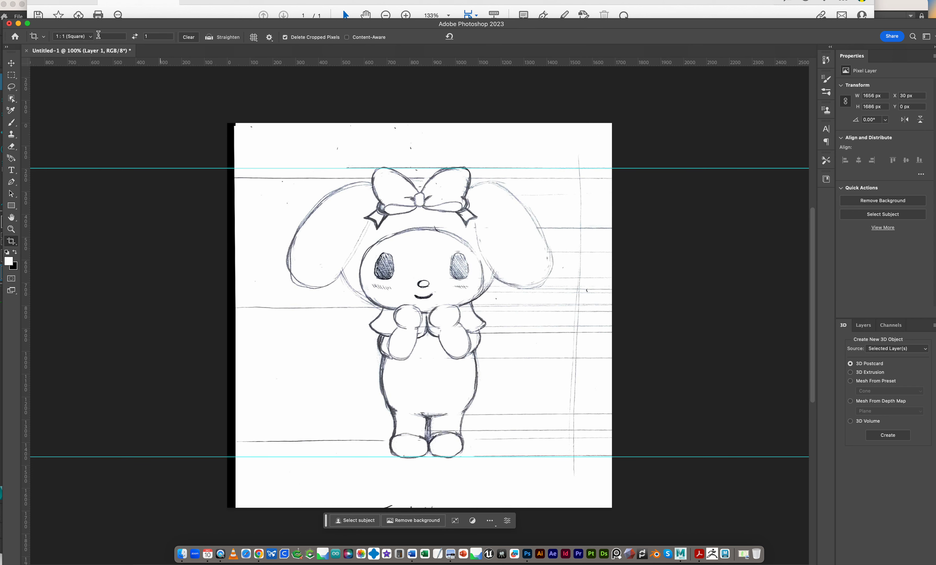
- Export the cropped front view as a 1686 × 1686 px JPG at quality 6
click(18, 16)
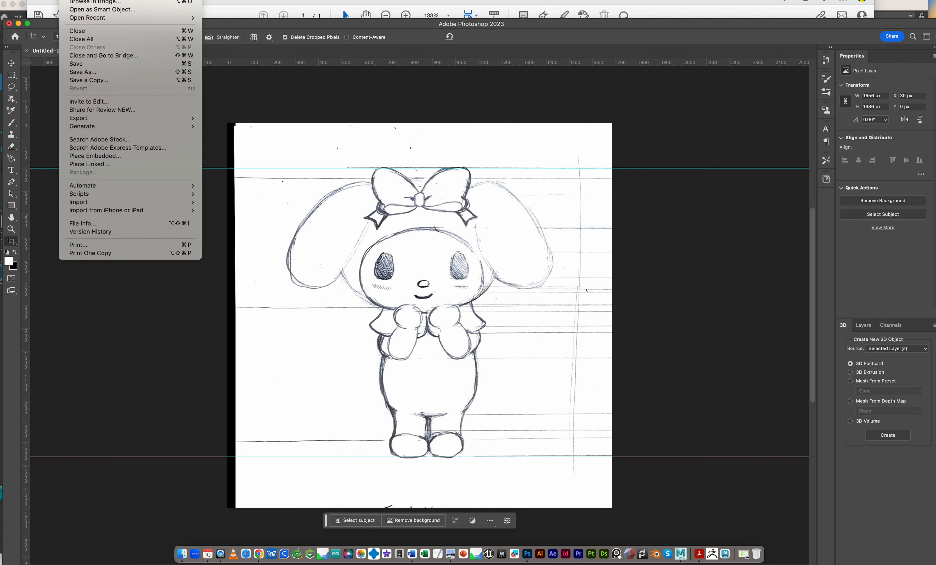
mouse_move(121, 119)
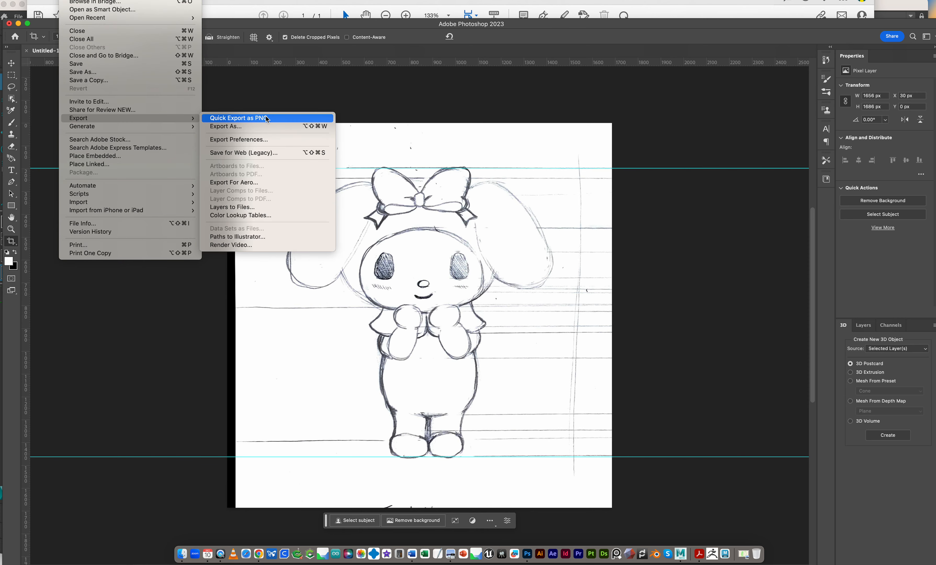
click(267, 125)
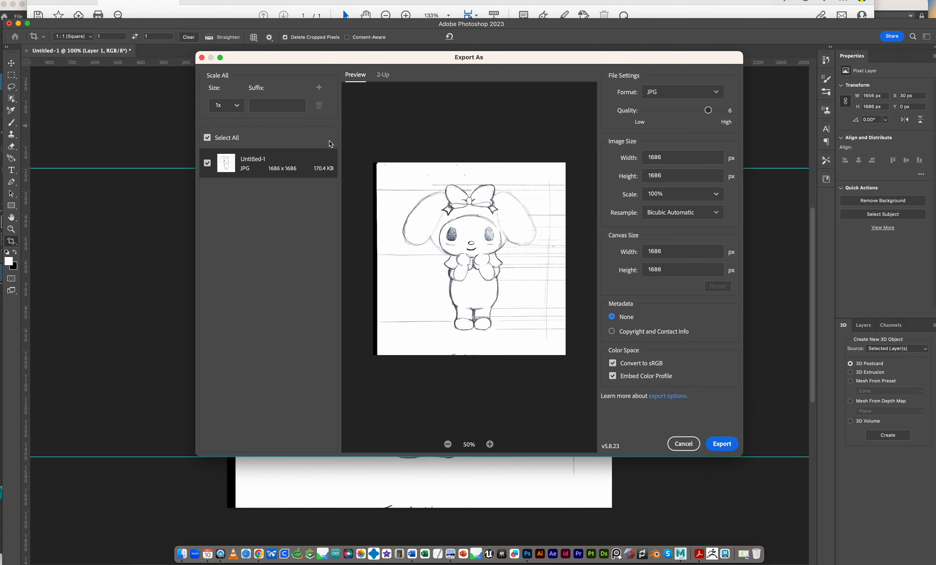
click(723, 443)
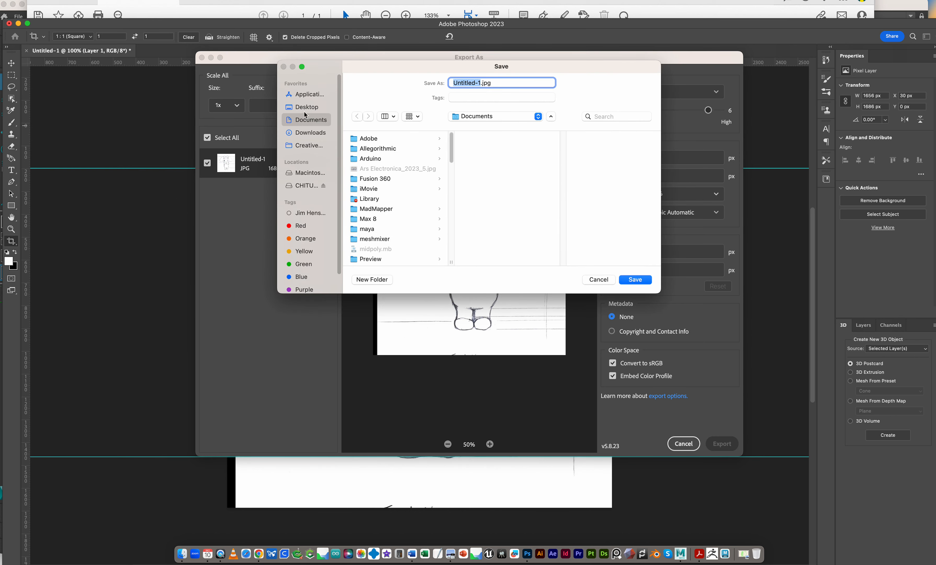
- Create a folder named a_front on the Desktop and save the exported image in it as front.jpg
click(305, 107)
scroll(413, 219, down, 5)
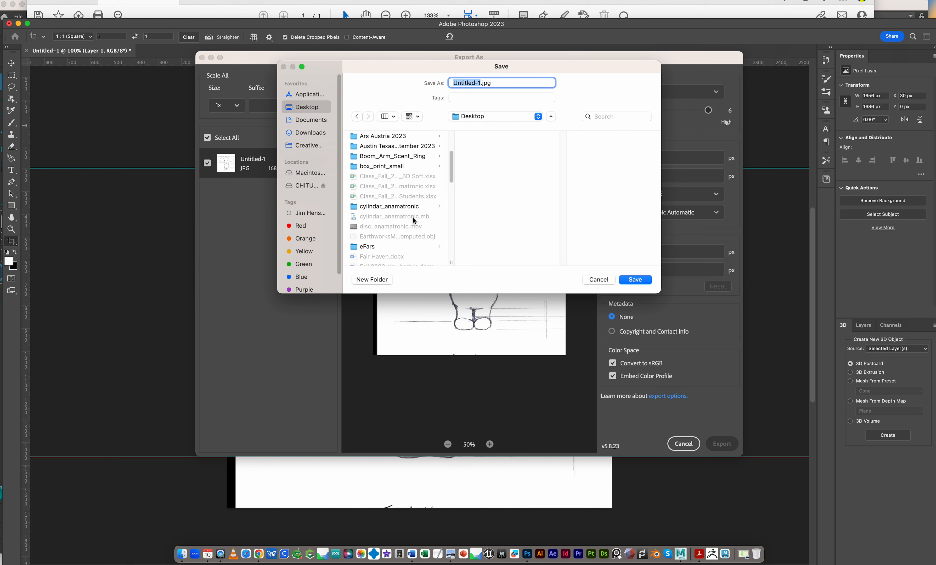
scroll(413, 218, up, 5)
click(379, 279)
text(a_)
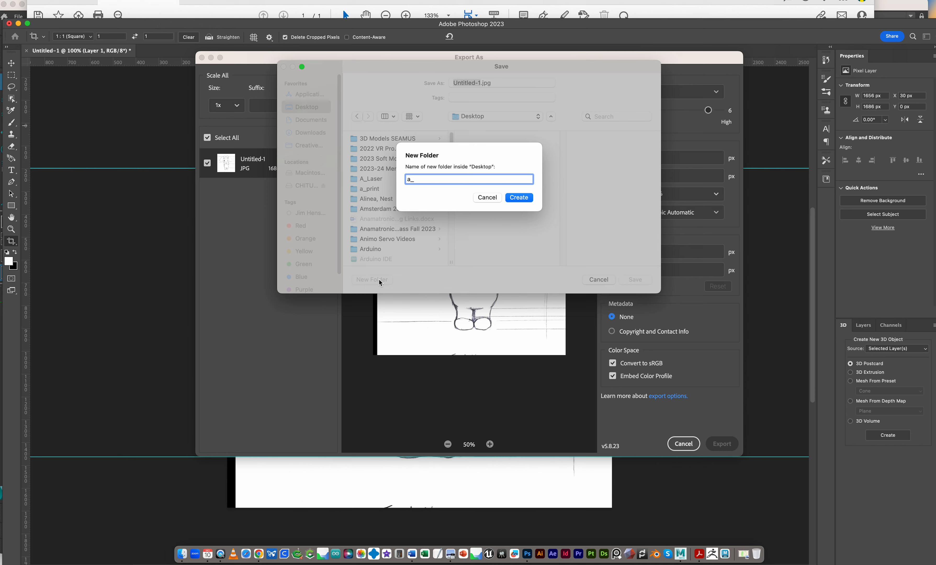
text(front)
click(526, 198)
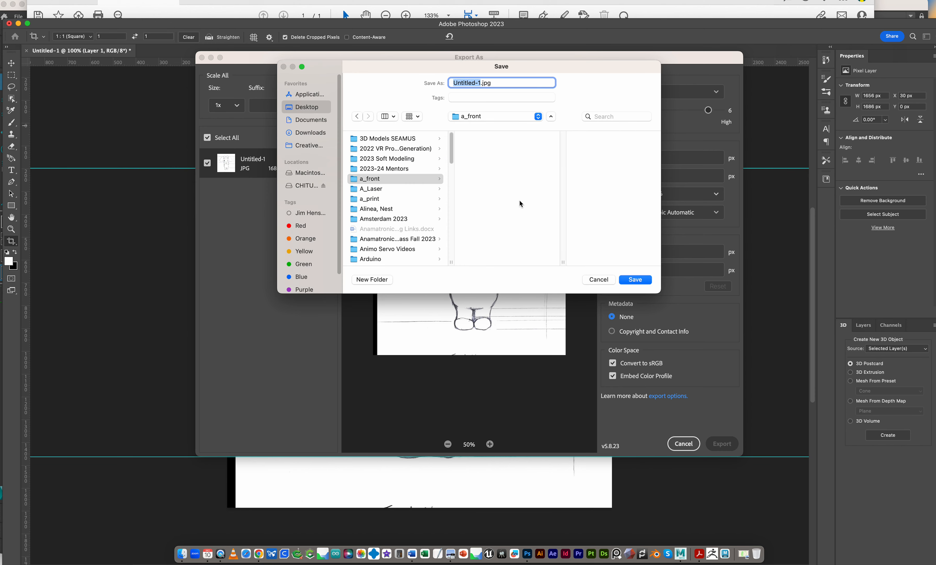
text(front)
click(640, 282)
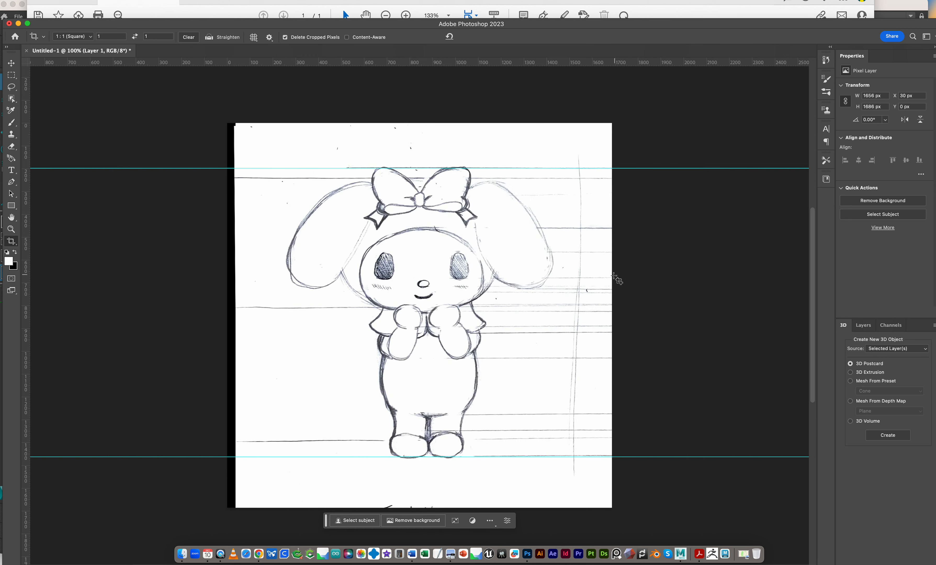
- Undo the front-view crop to bring back the full drawing
key(super+z)
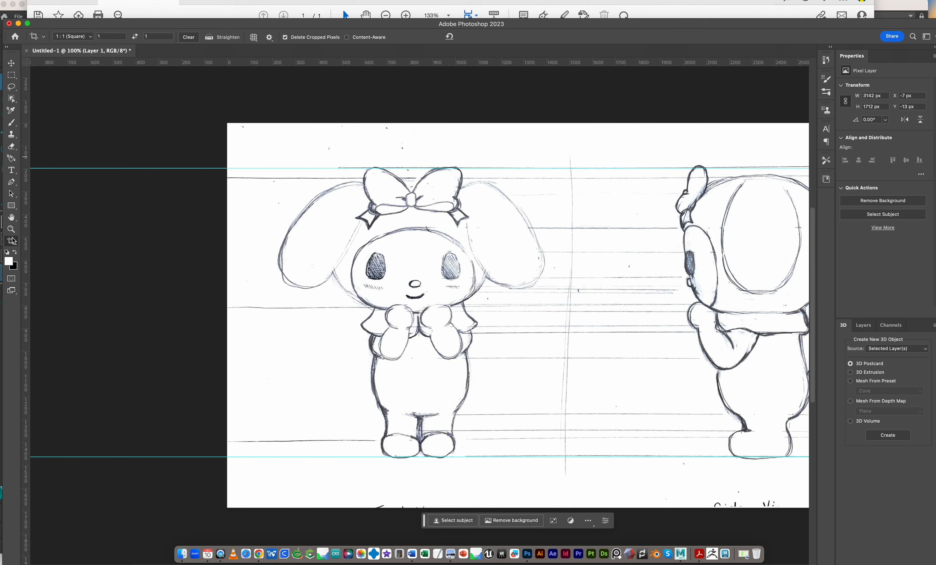
click(12, 241)
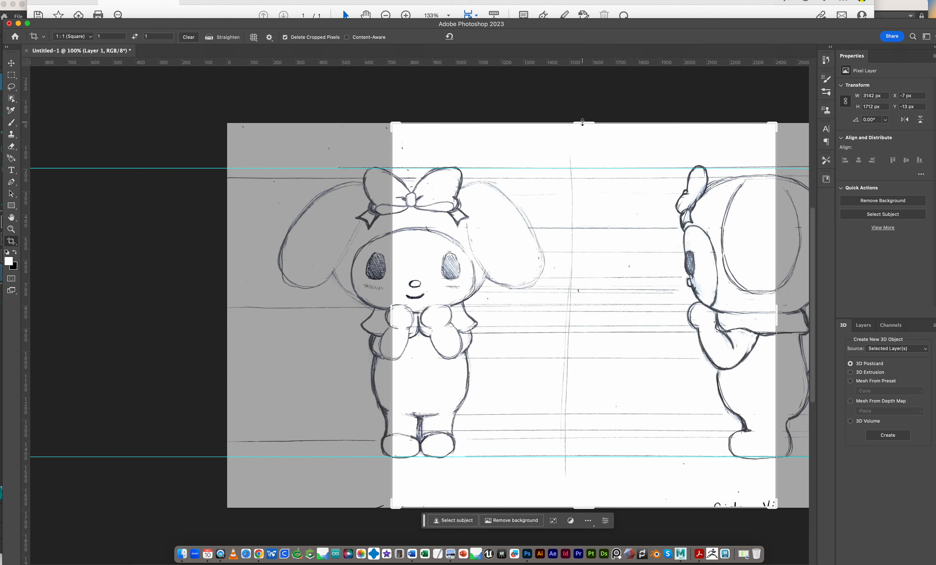
drag(591, 139, 644, 144)
key(super+z)
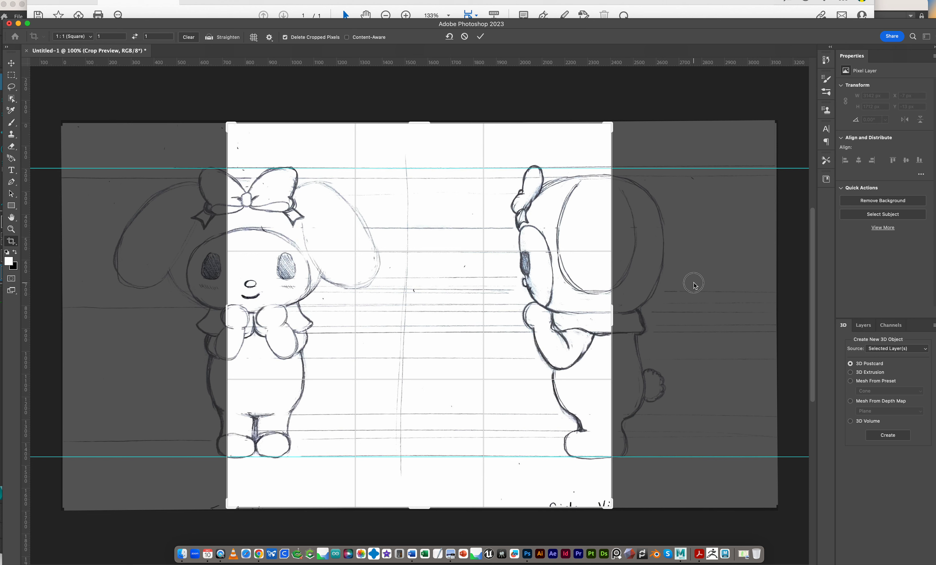
key(Return)
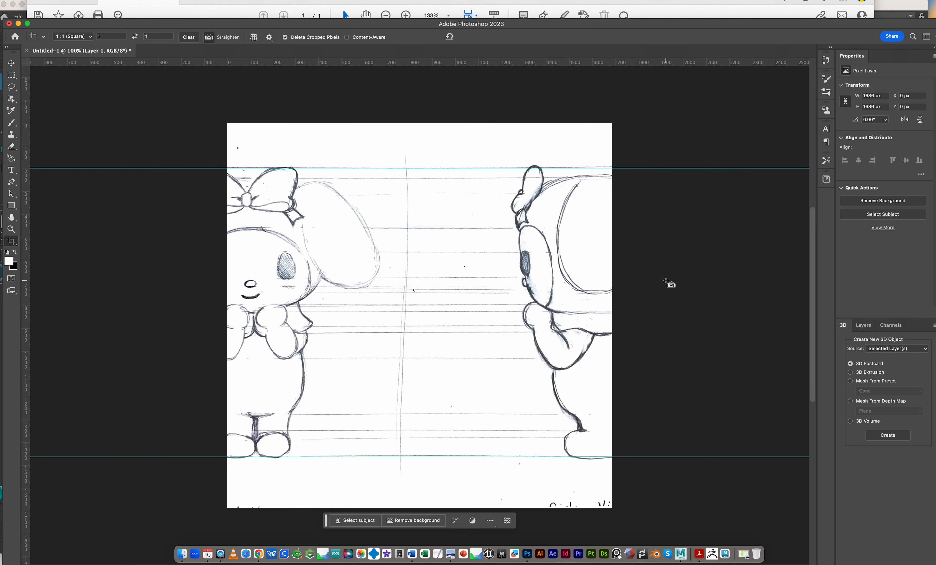
key(super+z)
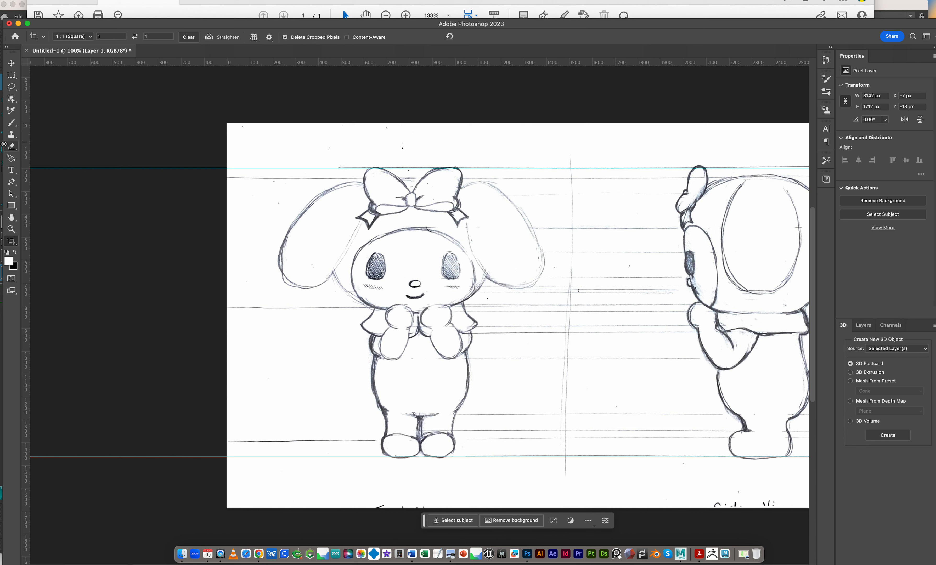
- Center the square crop area on the side-view character at full image height and apply the crop
click(11, 240)
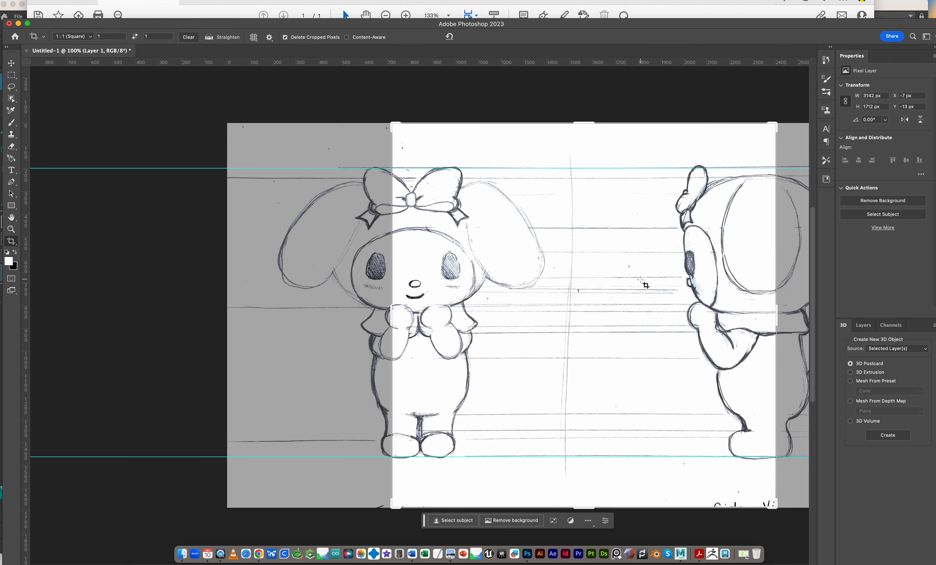
drag(591, 292, 715, 299)
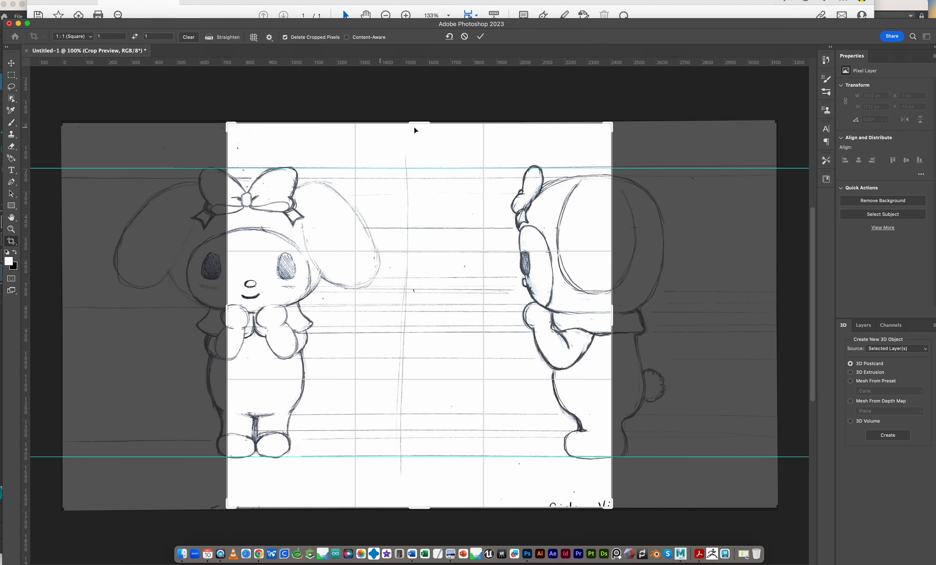
mouse_move(424, 126)
mouse_down()
mouse_move(493, 130)
mouse_move(383, 136)
mouse_move(247, 122)
mouse_move(248, 133)
mouse_up()
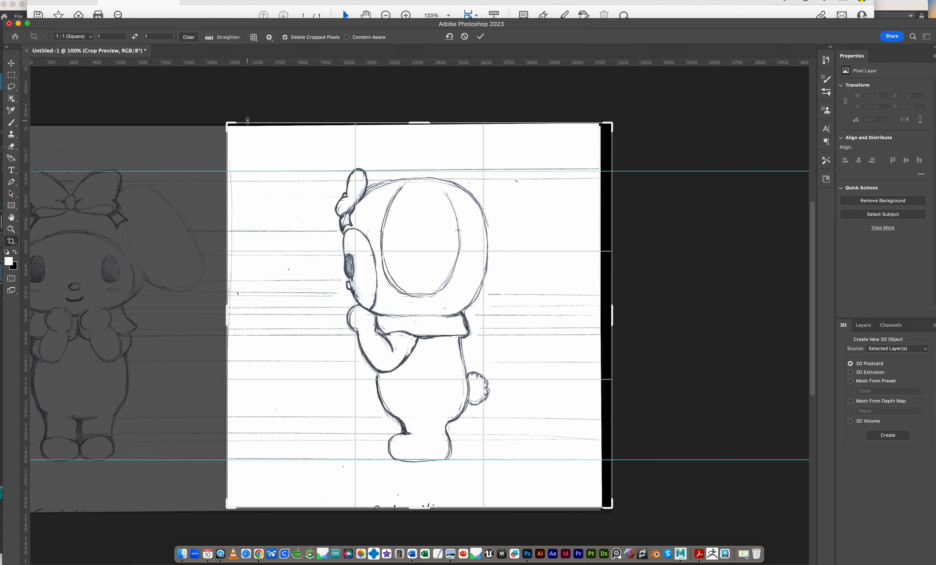
key(Return)
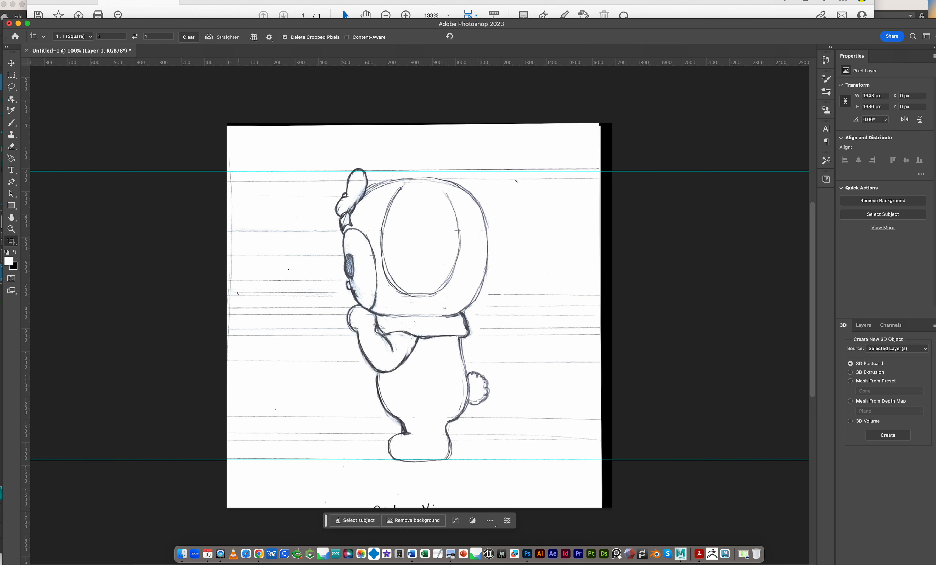
- Export the cropped side view as a JPG named side.jpg into the a_front folder
click(68, 0)
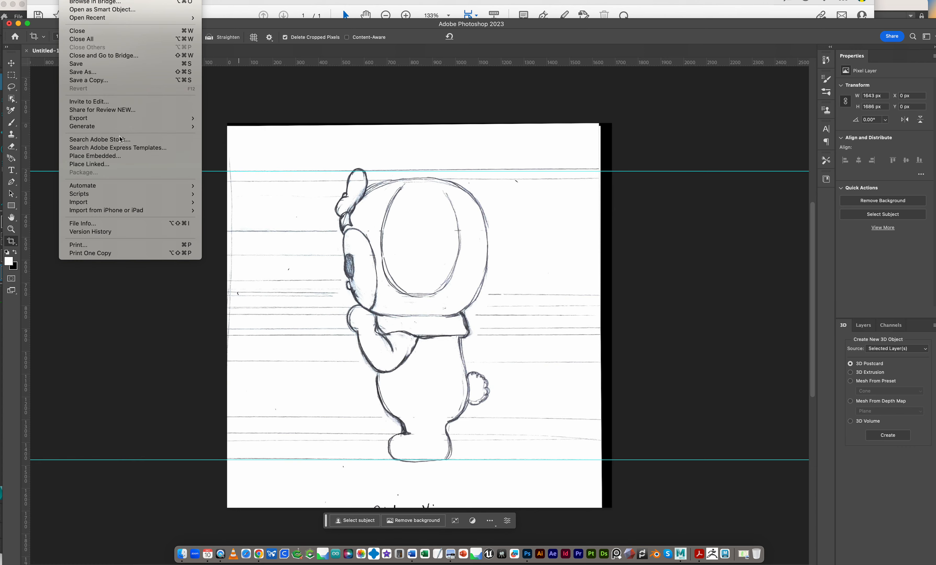
mouse_move(121, 119)
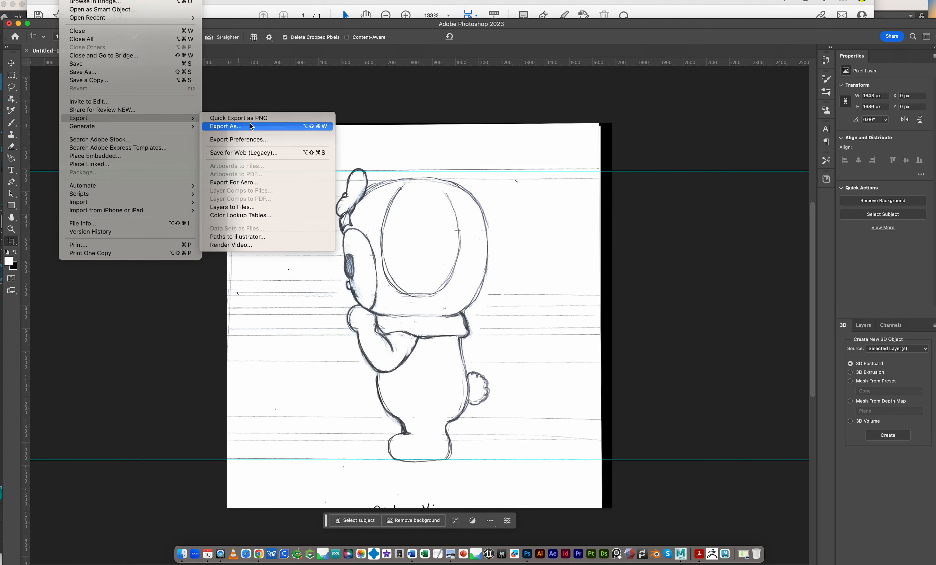
click(226, 127)
click(723, 444)
text(side)
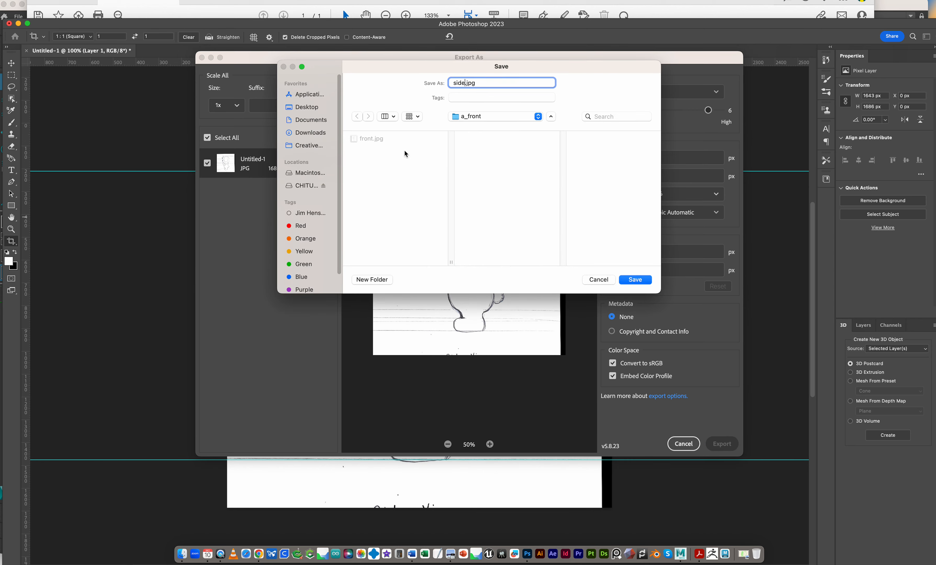
click(636, 280)
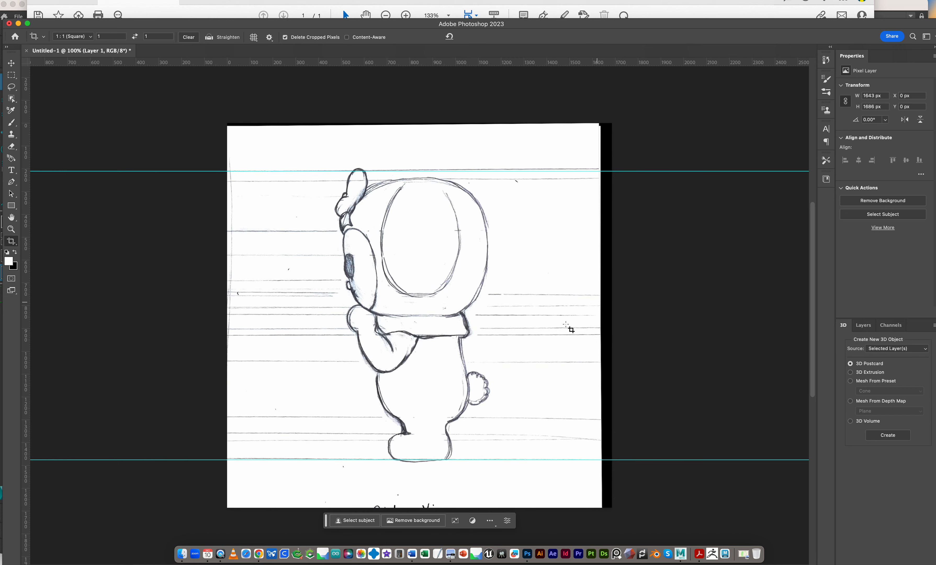
- Switch to Maya and maximize the front orthographic view
click(681, 554)
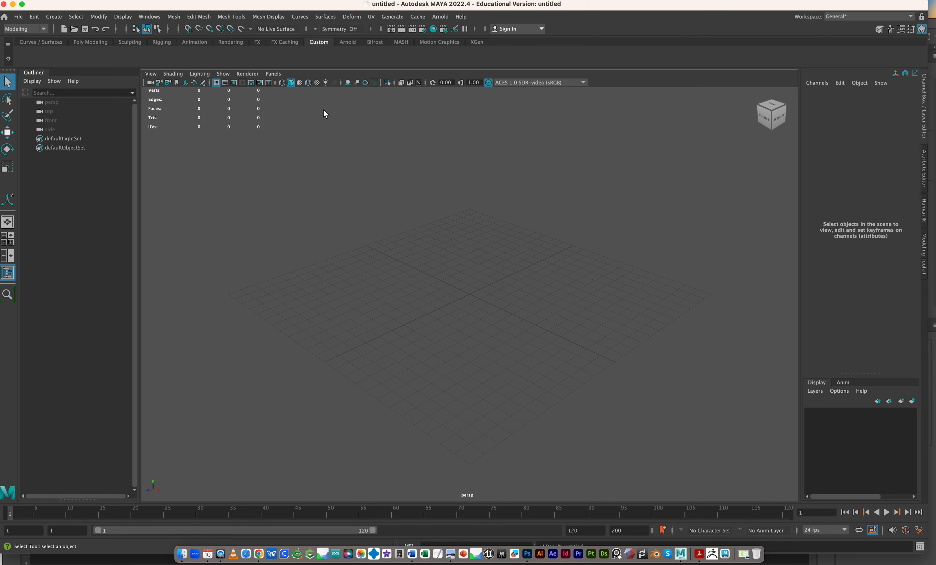
mouse_move(483, 325)
alt+mouse_down()
mouse_move(481, 311)
mouse_move(481, 321)
alt+mouse_up()
key(space)
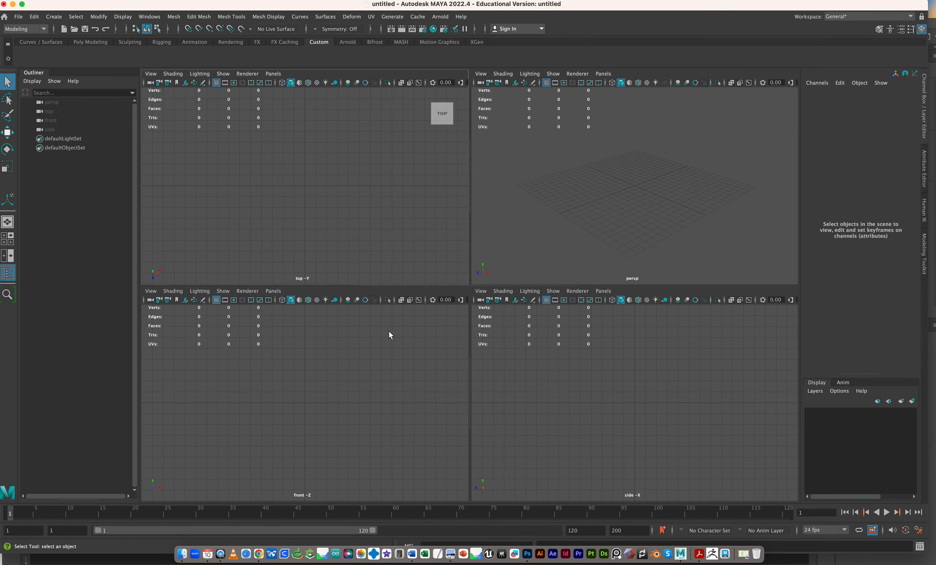
key(space)
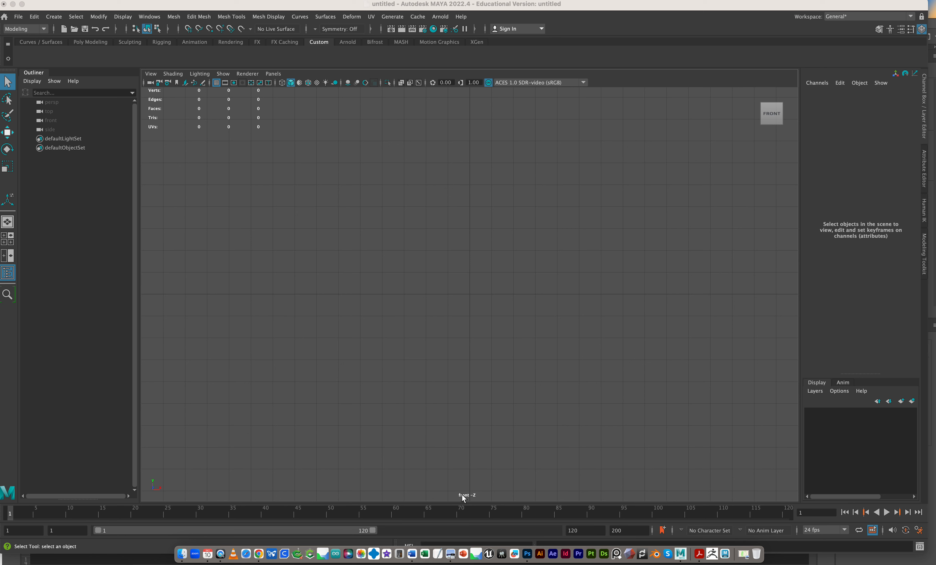
- Import front.jpg from the Desktop's a_front folder as an image plane in the front view
click(151, 74)
mouse_move(244, 277)
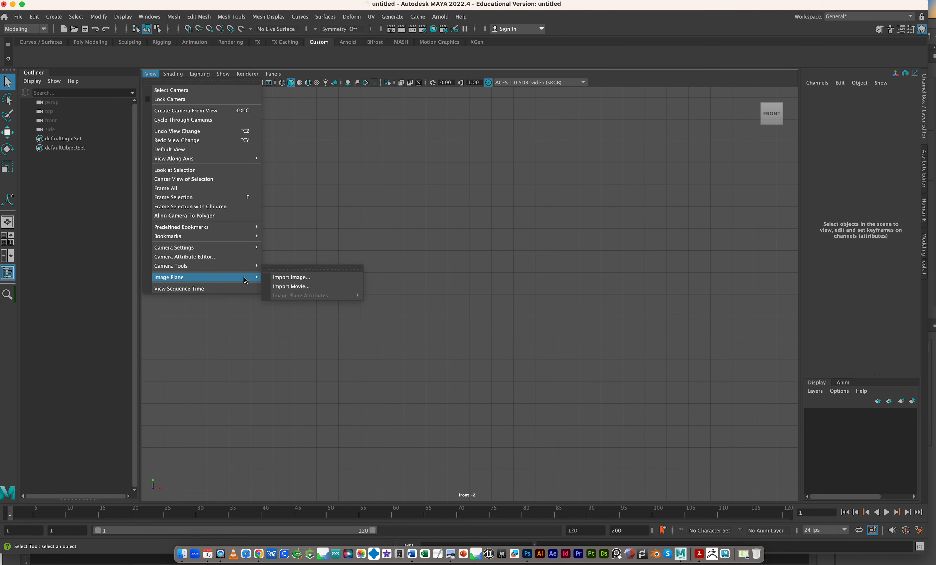
click(337, 279)
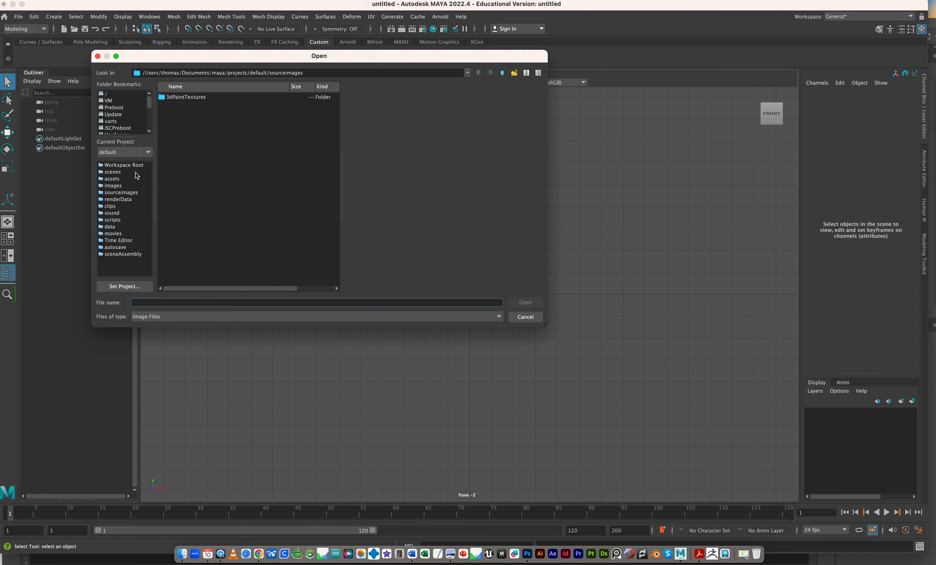
scroll(126, 120, down, 5)
click(128, 117)
scroll(216, 191, down, 10)
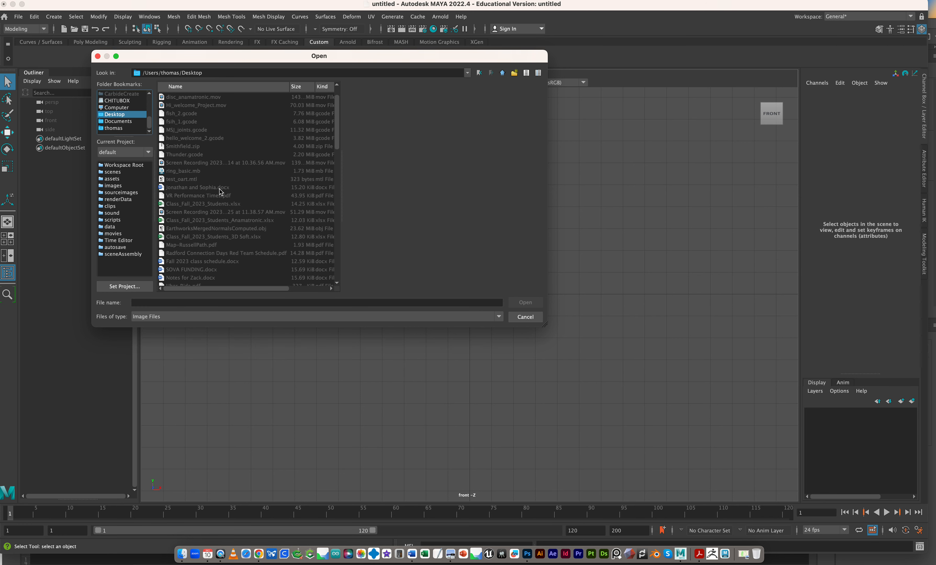
double_click(175, 187)
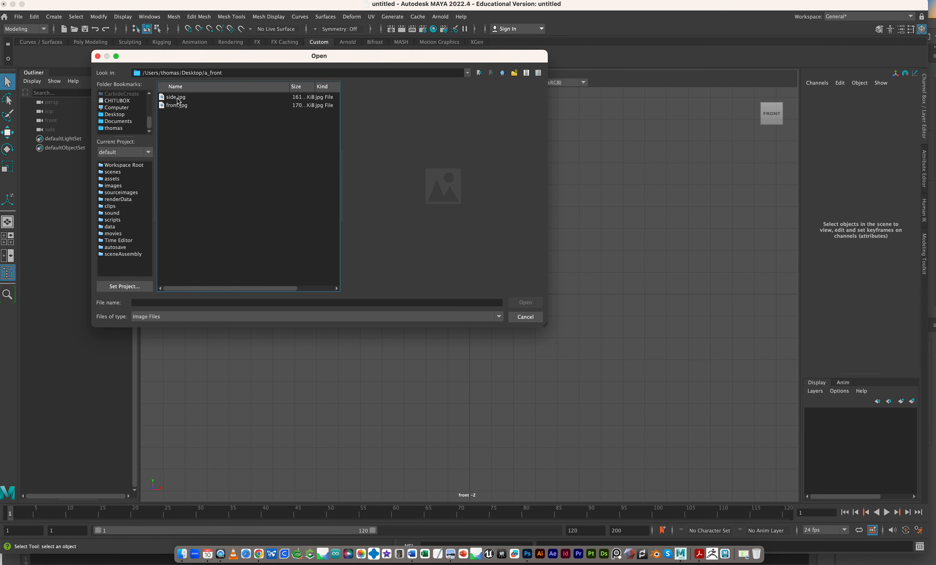
click(179, 104)
click(525, 302)
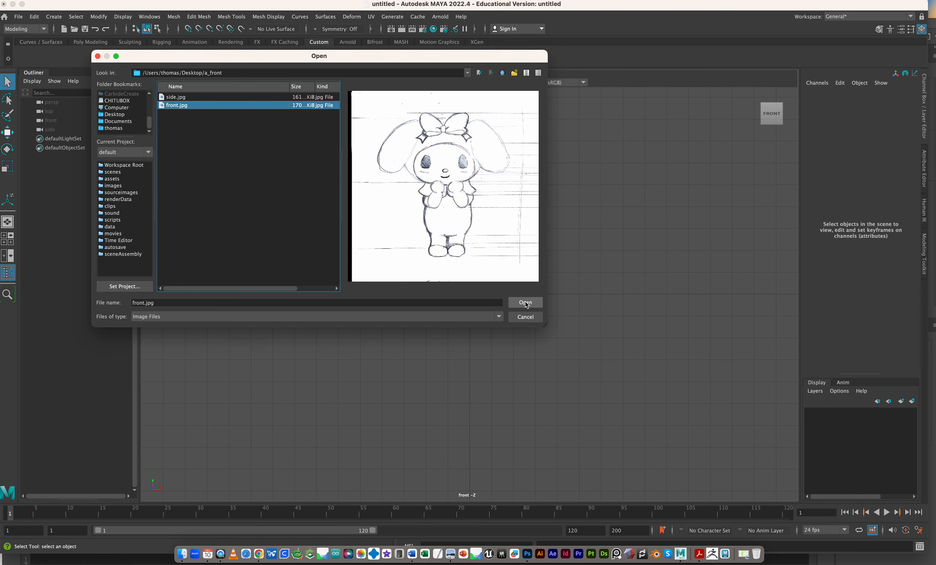
click(688, 324)
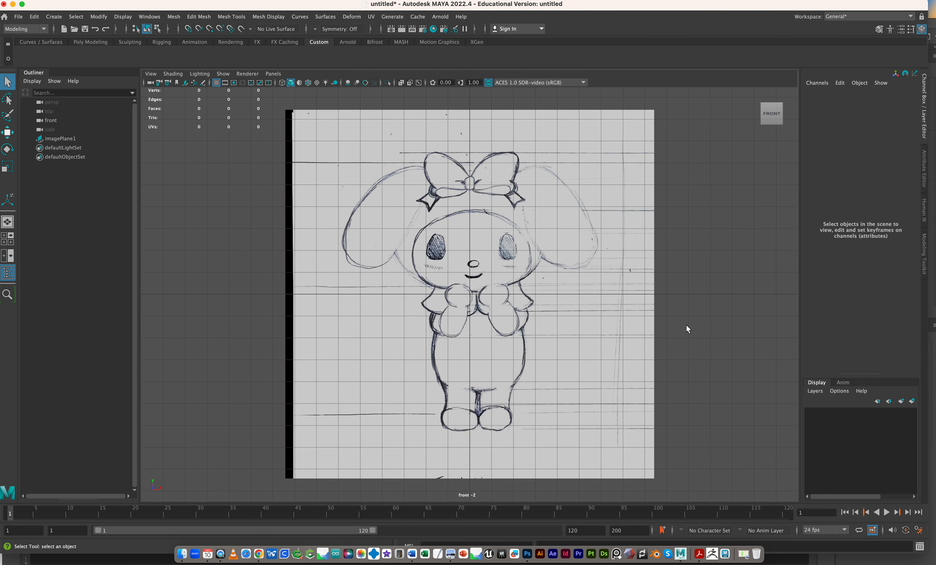
- Maximize the side view and import side.jpg from the Desktop's a_front folder as its image plane
key(space)
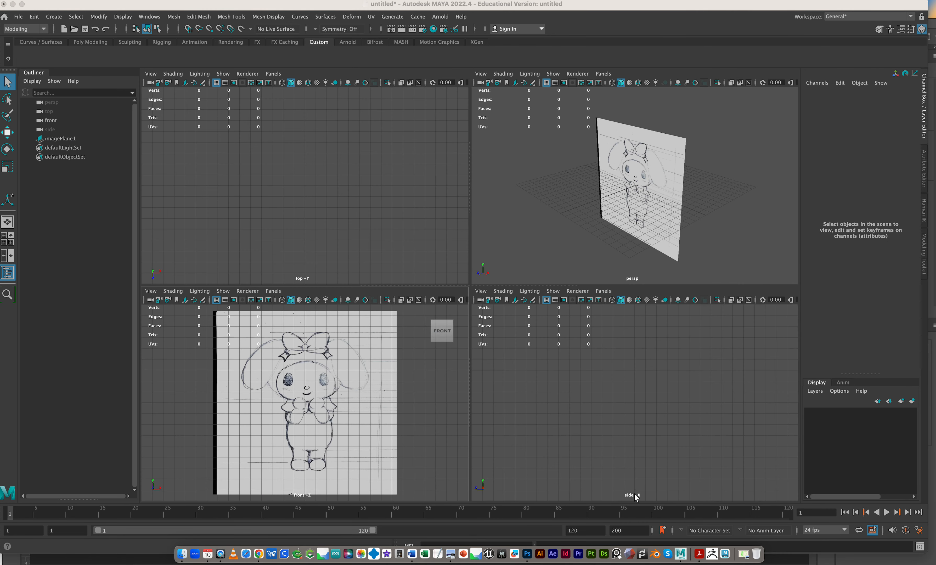
key(space)
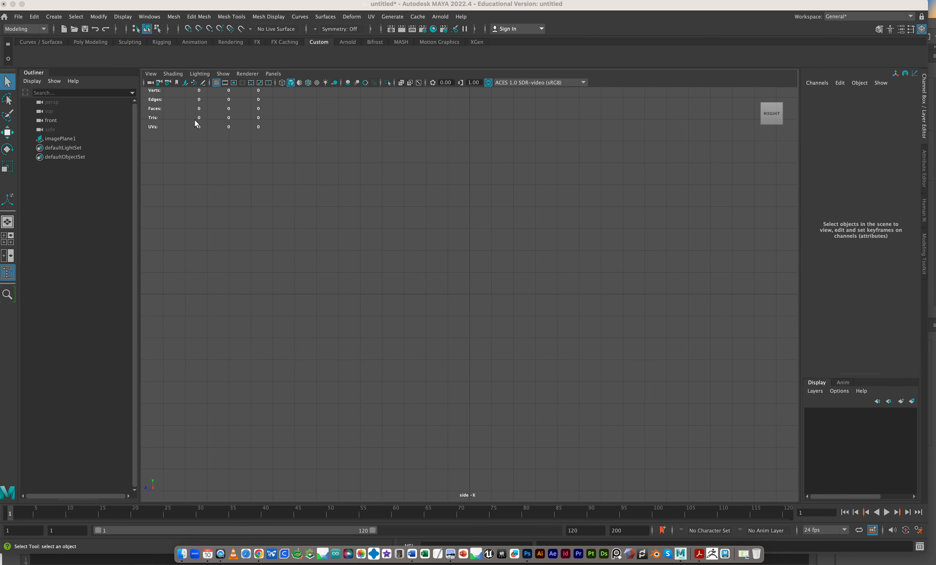
click(151, 74)
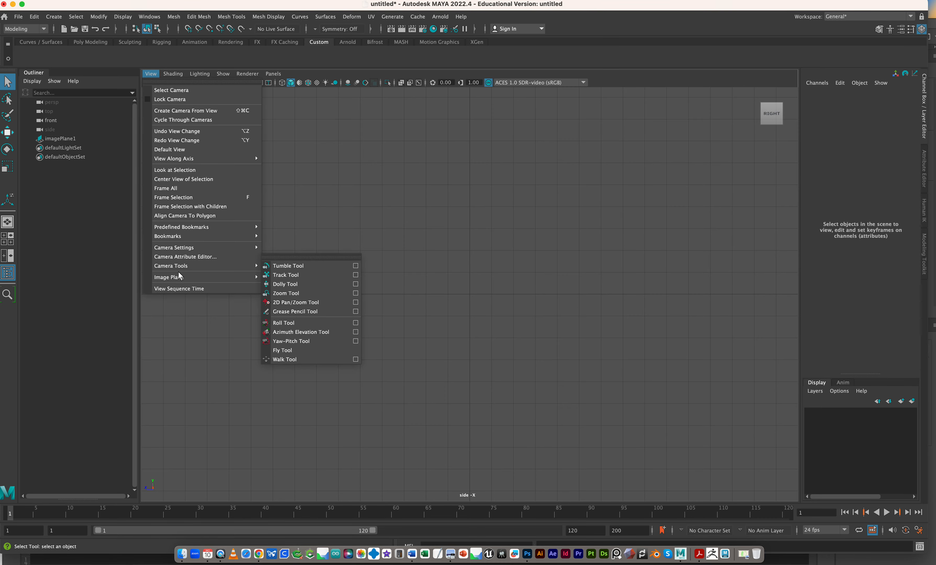
mouse_move(180, 276)
click(293, 276)
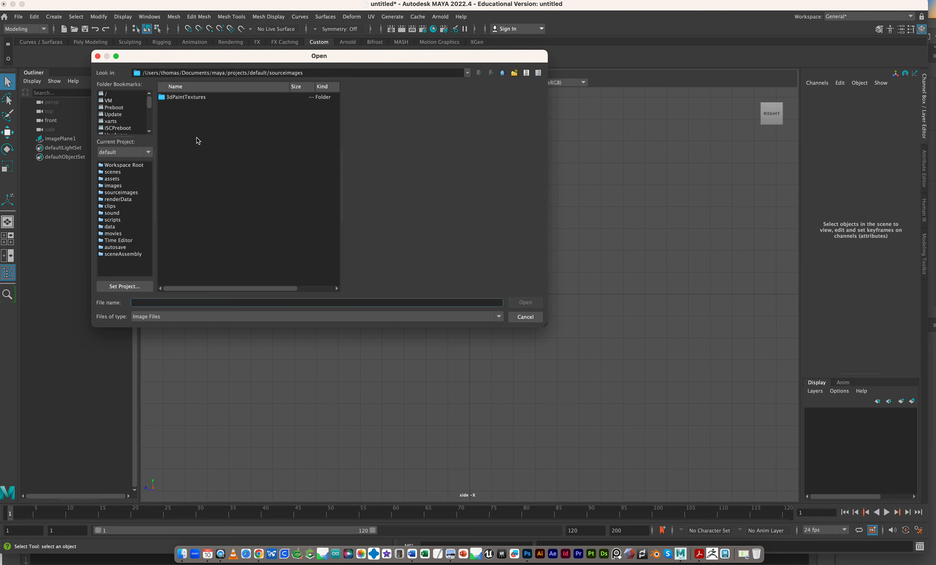
scroll(121, 124, down, 5)
click(126, 114)
scroll(202, 162, down, 3)
scroll(198, 263, down, 6)
scroll(201, 255, down, 9)
double_click(181, 212)
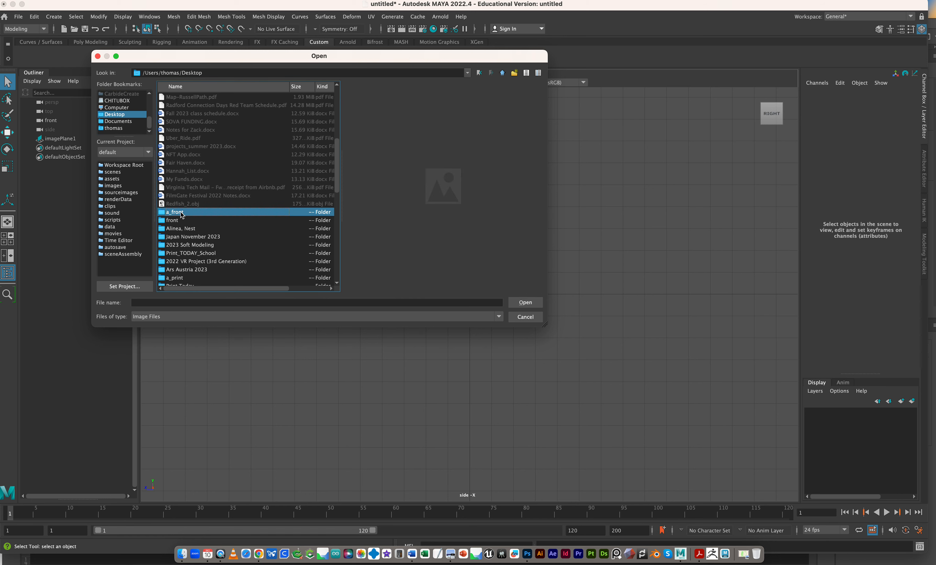
click(175, 97)
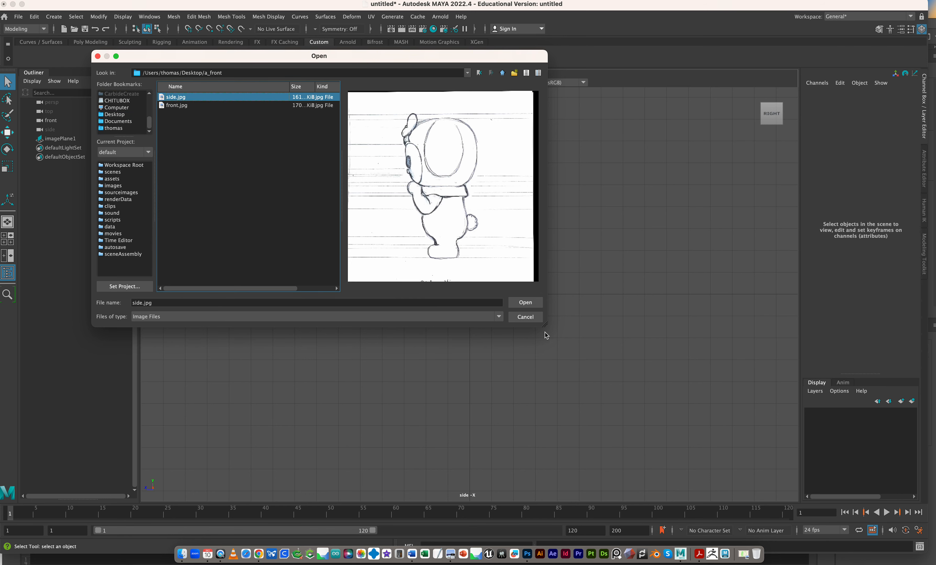
click(525, 302)
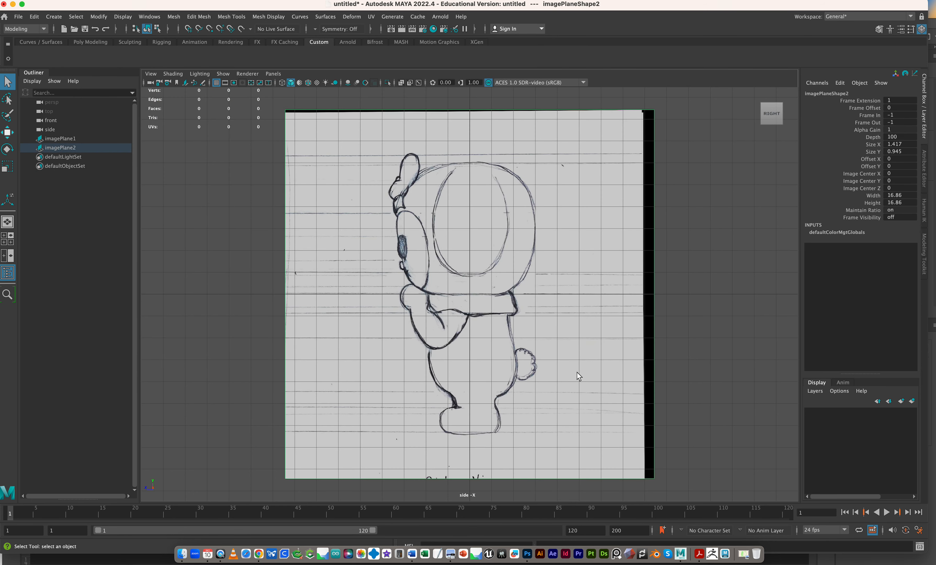
click(686, 365)
- In the maximized perspective view, move the side-view image plane along X to about -8.2, clear of the front drawing
key(space)
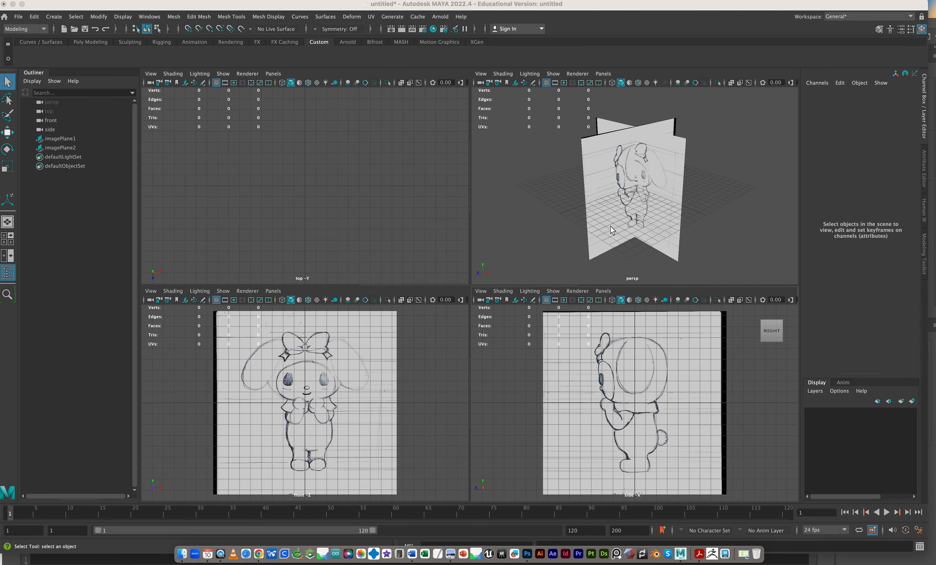
click(718, 220)
key(space)
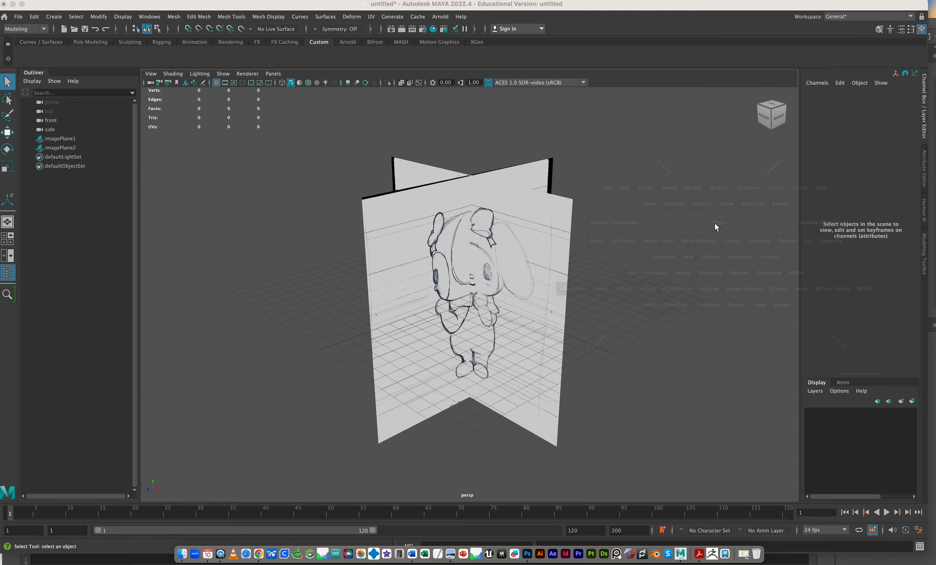
mouse_move(545, 244)
alt+mouse_down()
mouse_move(571, 234)
mouse_move(543, 249)
alt+mouse_up()
click(412, 274)
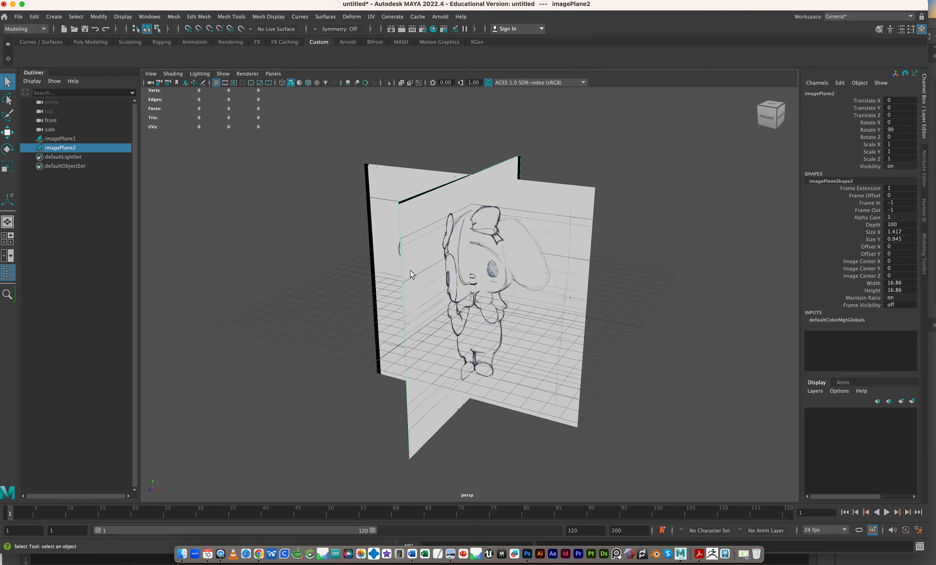
key(w)
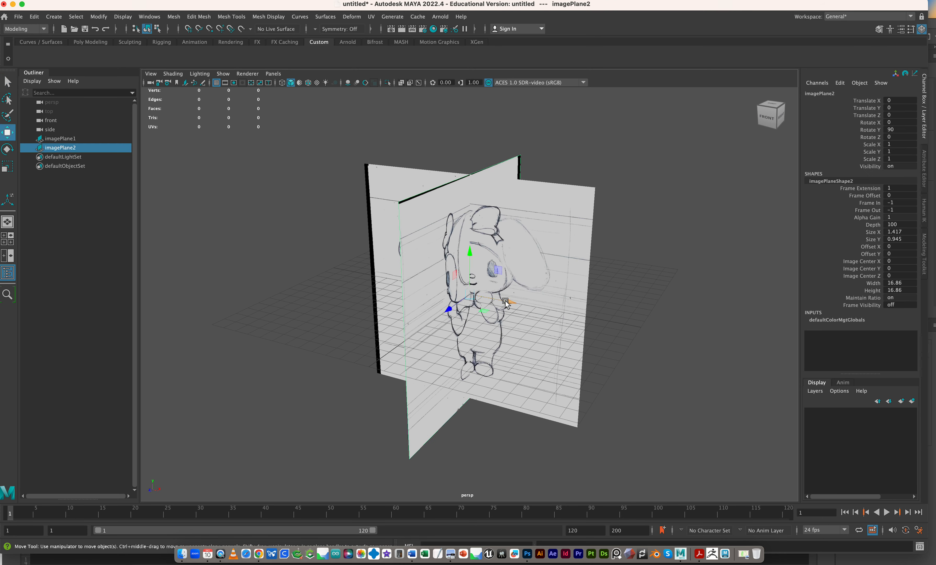
drag(501, 304, 405, 272)
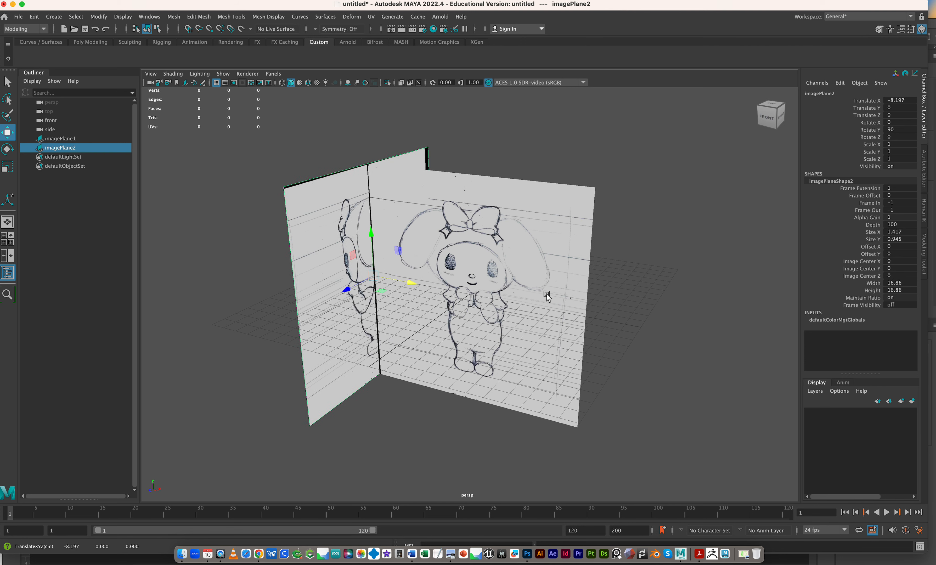
- Move the front-view image plane backward along Z to about -9.13 and check both planes from several angles
click(547, 294)
drag(482, 312, 485, 353)
mouse_move(419, 332)
alt+mouse_down()
mouse_move(445, 322)
mouse_move(434, 323)
alt+mouse_up()
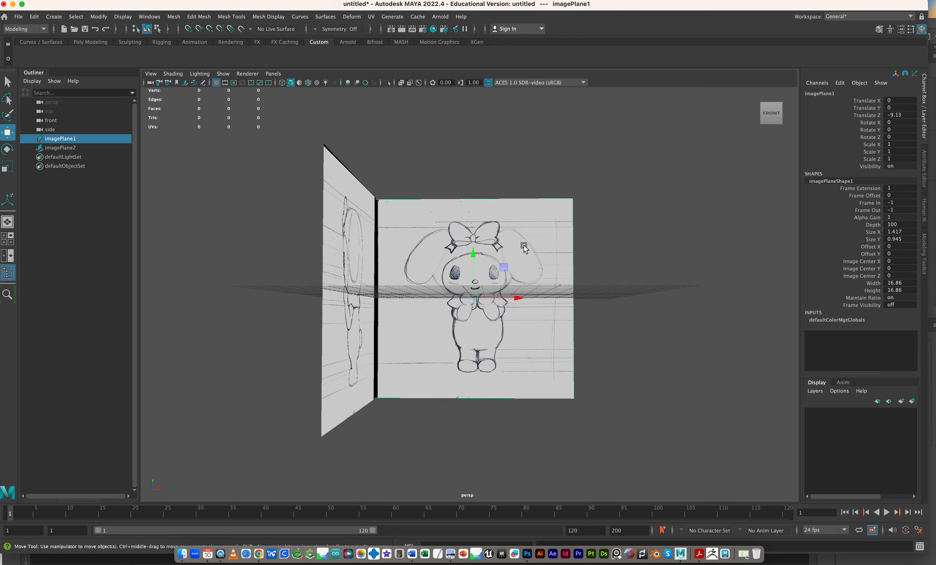
alt+drag(506, 299, 466, 282)
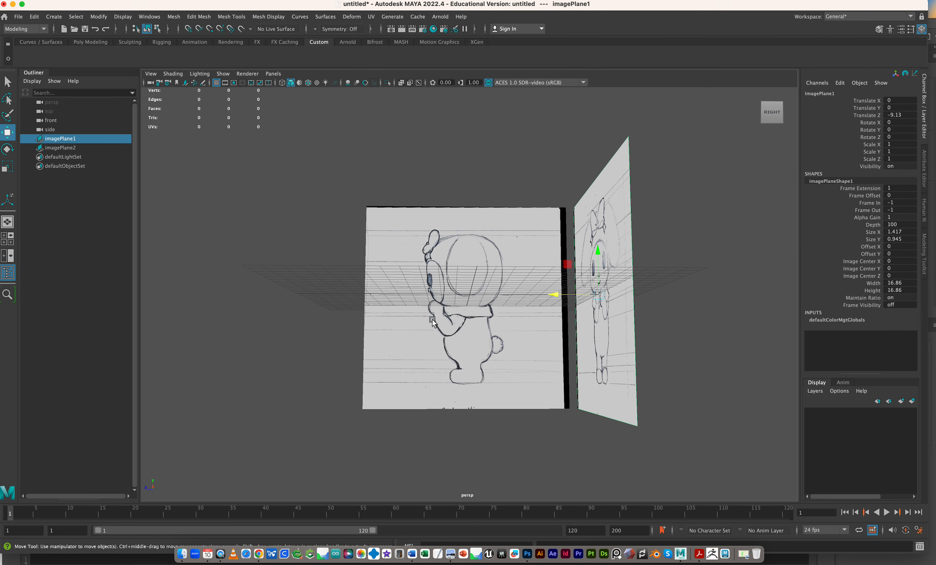
alt+drag(467, 326, 472, 332)
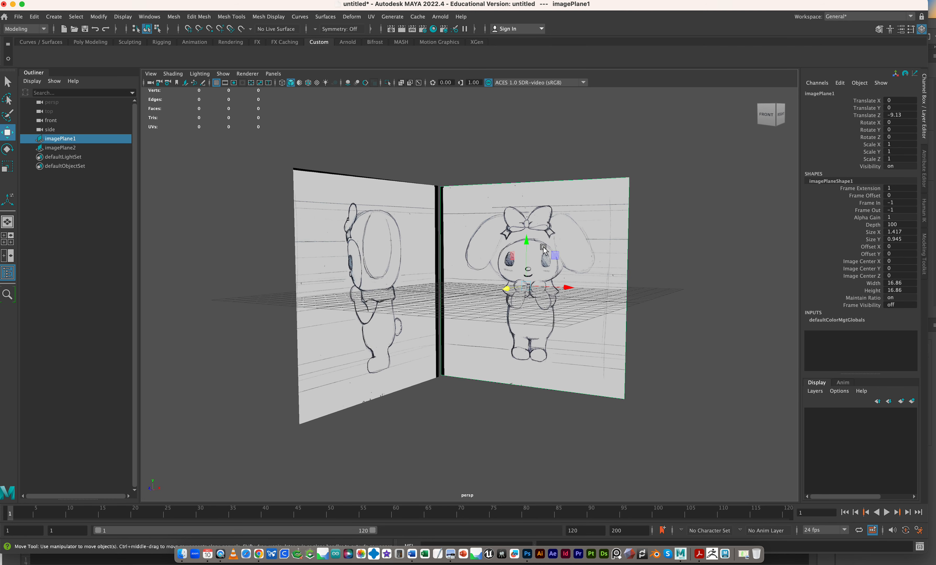
- Create a display layer for the selected front-view image plane and name it front_one
click(599, 243)
click(599, 244)
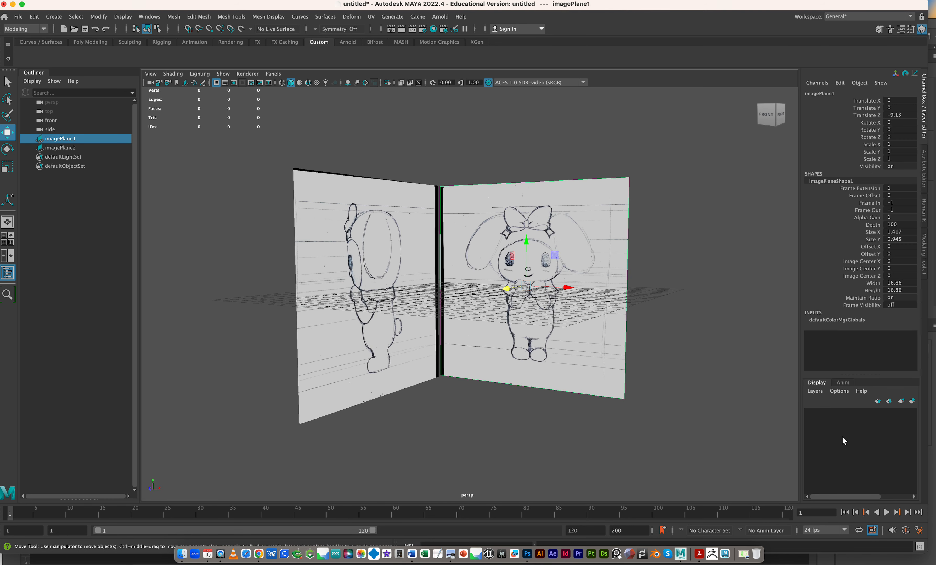
click(814, 391)
click(823, 400)
double_click(852, 411)
drag(395, 186, 299, 171)
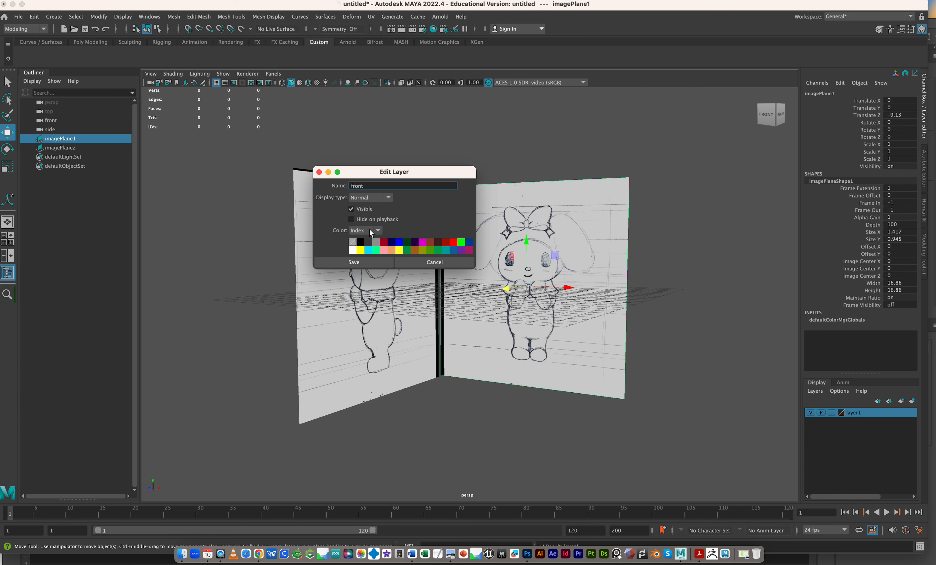
click(358, 262)
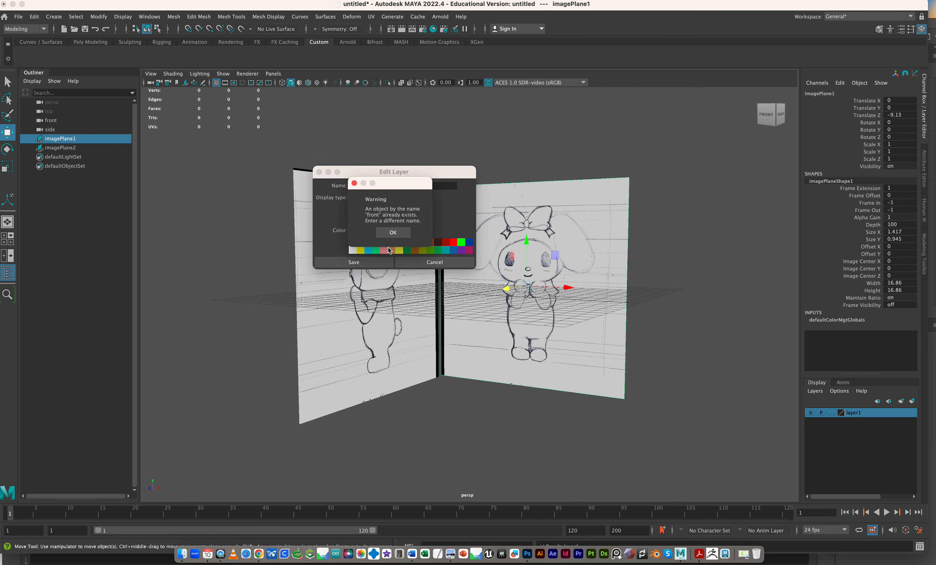
click(392, 232)
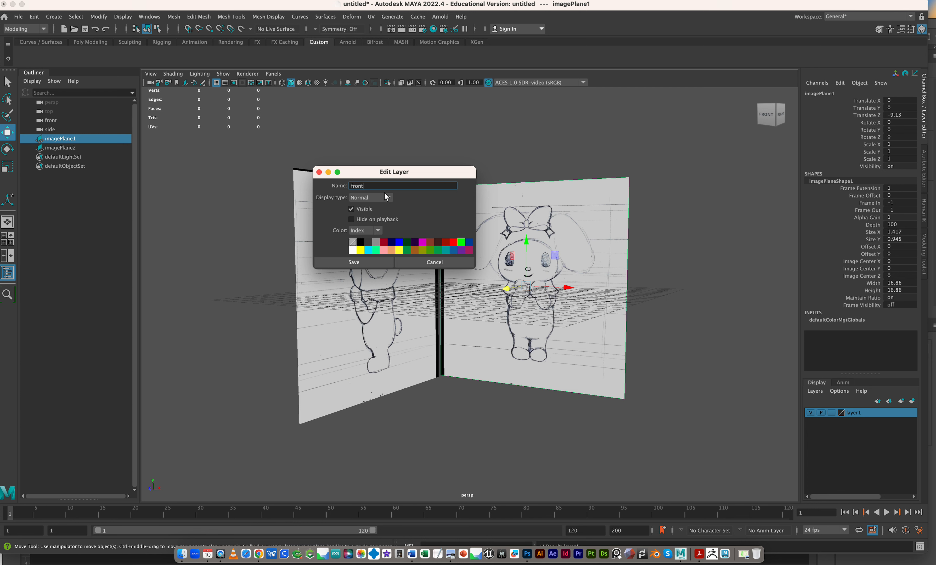
text(_one)
click(351, 262)
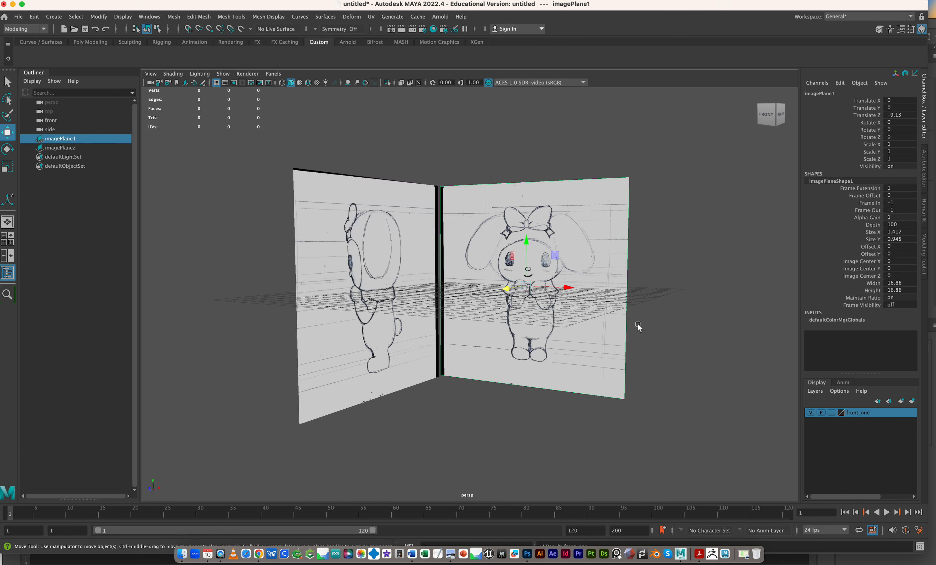
- Add the front-view image plane to the front_one layer and hide that layer
right_click(871, 410)
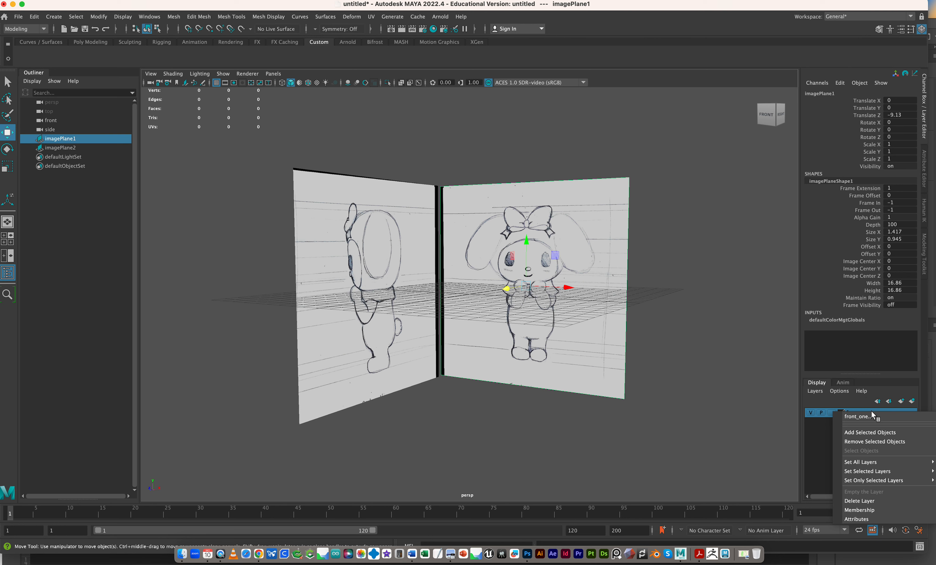
click(875, 429)
click(811, 412)
- Select the side-view image plane and create a second display layer named side_one
click(438, 299)
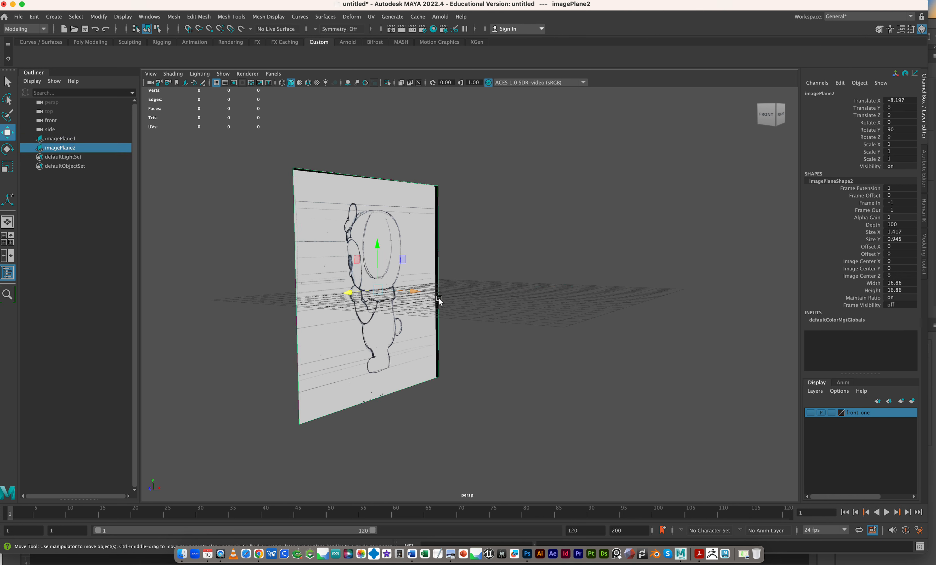
click(815, 391)
click(822, 400)
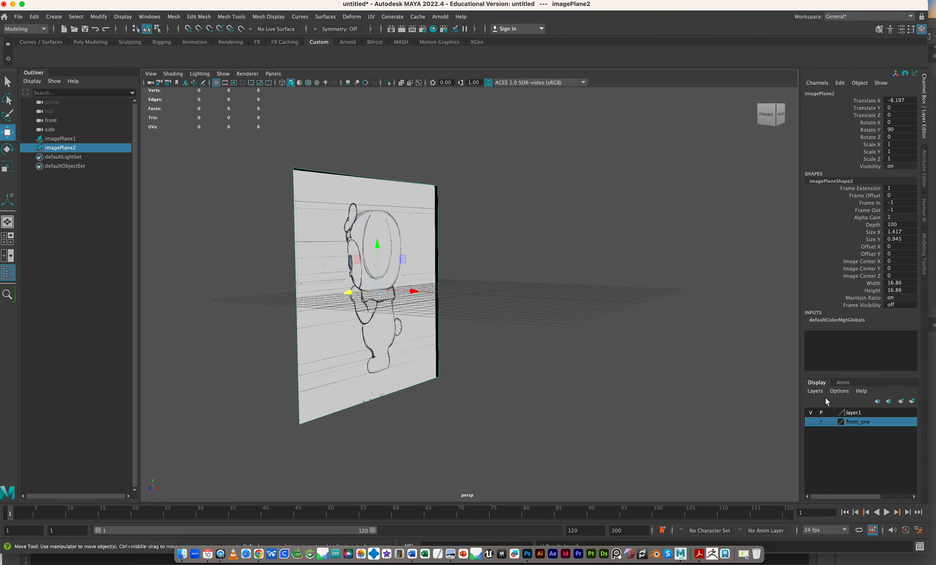
double_click(858, 412)
double_click(399, 182)
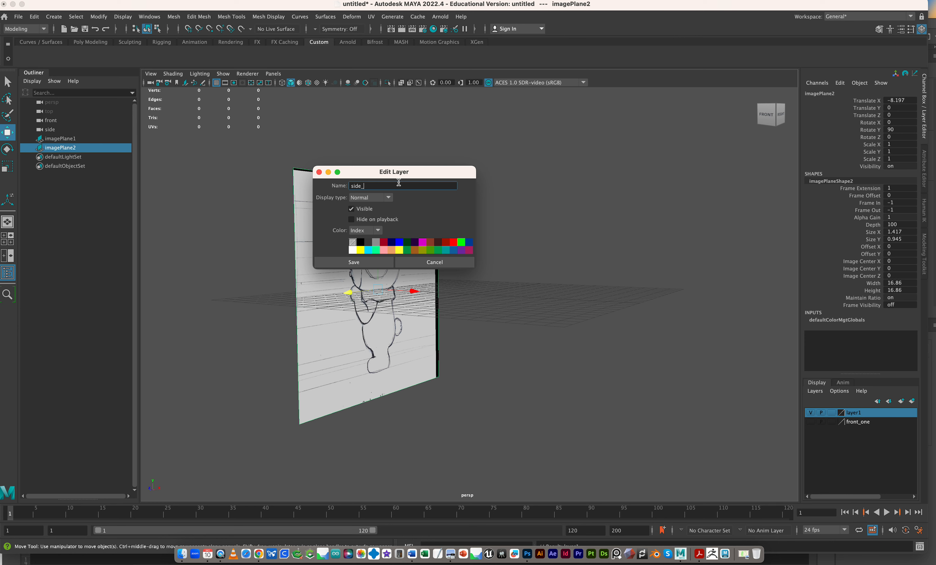
click(361, 263)
- Add the side-view image plane to the side_one layer
click(534, 292)
click(416, 274)
right_click(857, 414)
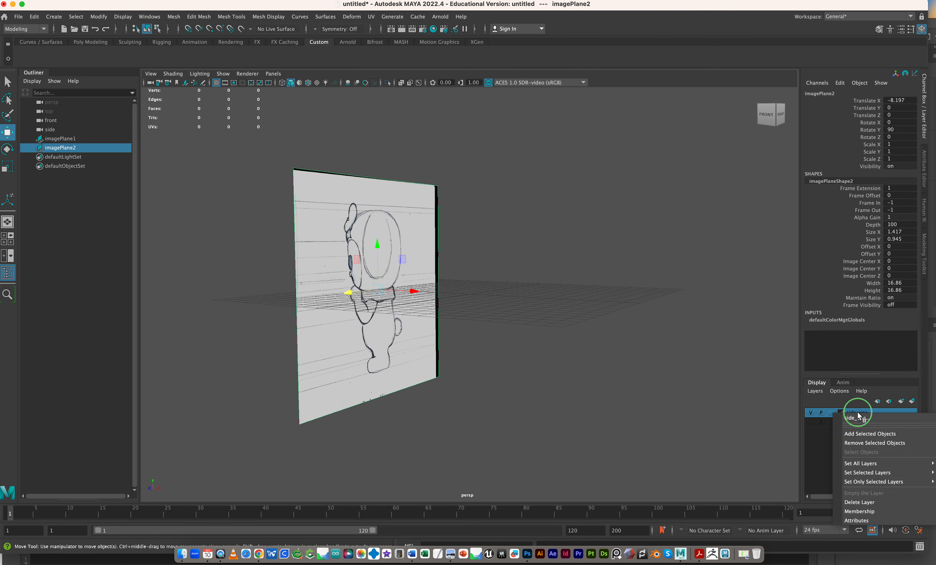
click(868, 423)
- Hide and reshow the side_one layer to test it, and make the front_one layer visible again
click(811, 413)
click(811, 413)
click(811, 422)
- Try moving the front-view image plane along Z and undo the move
click(644, 323)
click(613, 306)
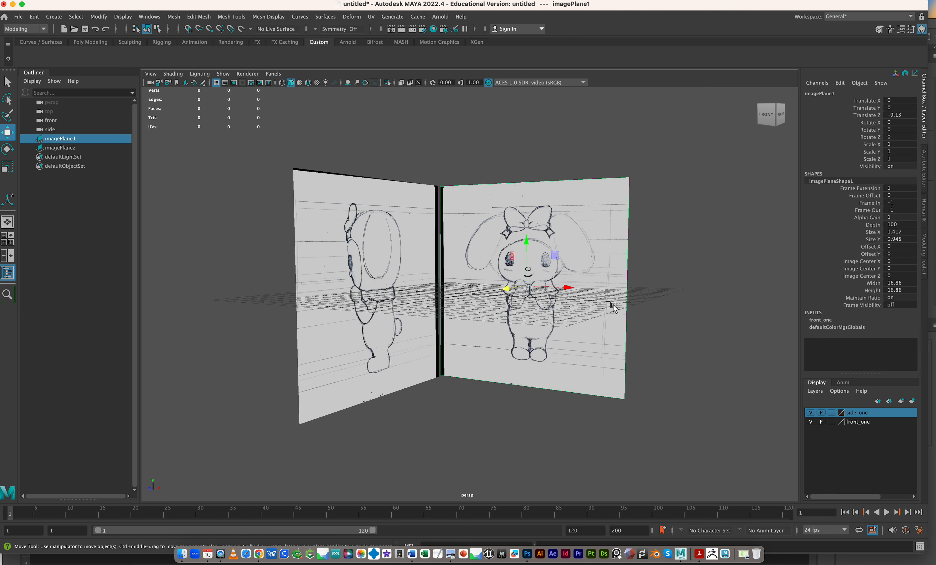
drag(507, 289, 502, 291)
key(ctrl+z)
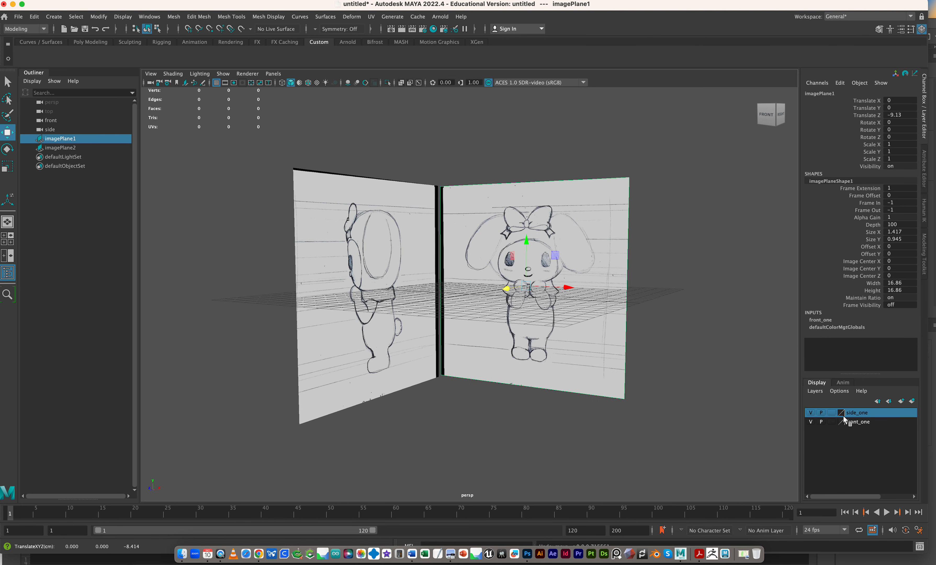
- Set the side_one and front_one layers to Reference and test that neither image plane can be selected in the perspective view
click(831, 413)
click(830, 413)
click(831, 422)
click(831, 422)
drag(572, 311, 669, 402)
click(325, 281)
click(430, 315)
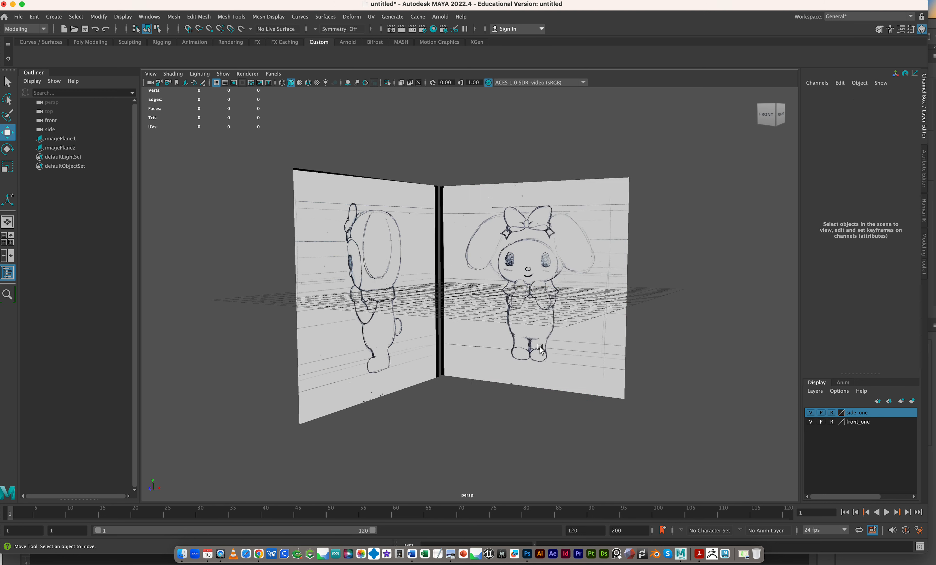
alt+drag(540, 347, 556, 316)
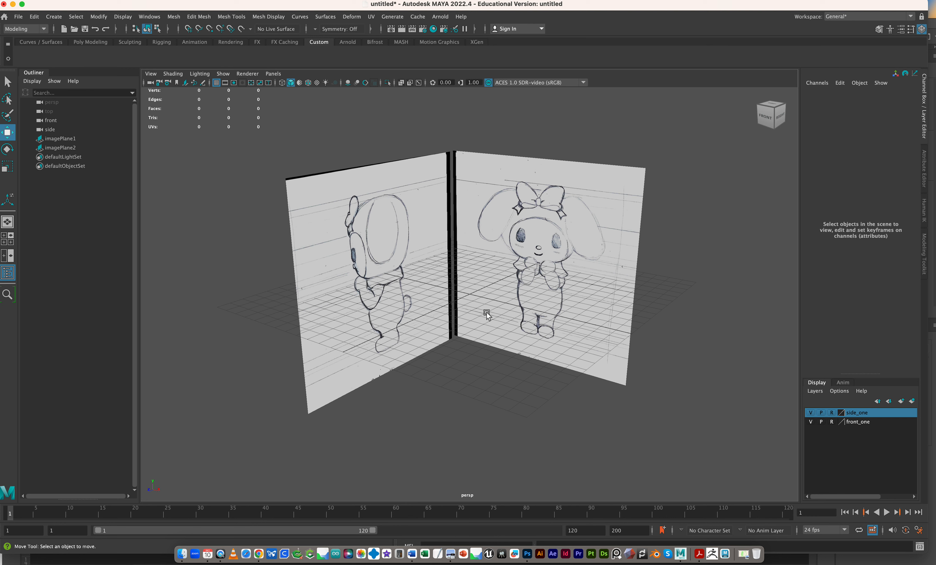